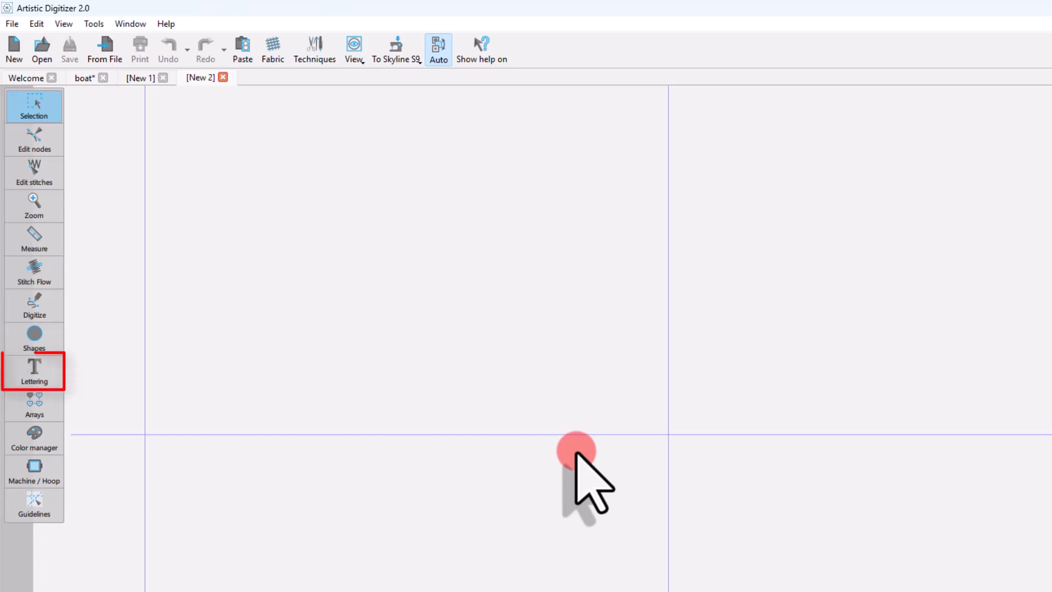
Step: Add the lettering "Text" to the design, starting left of the vertical centre line and slightly above the horizontal guideline
left_click(47, 376)
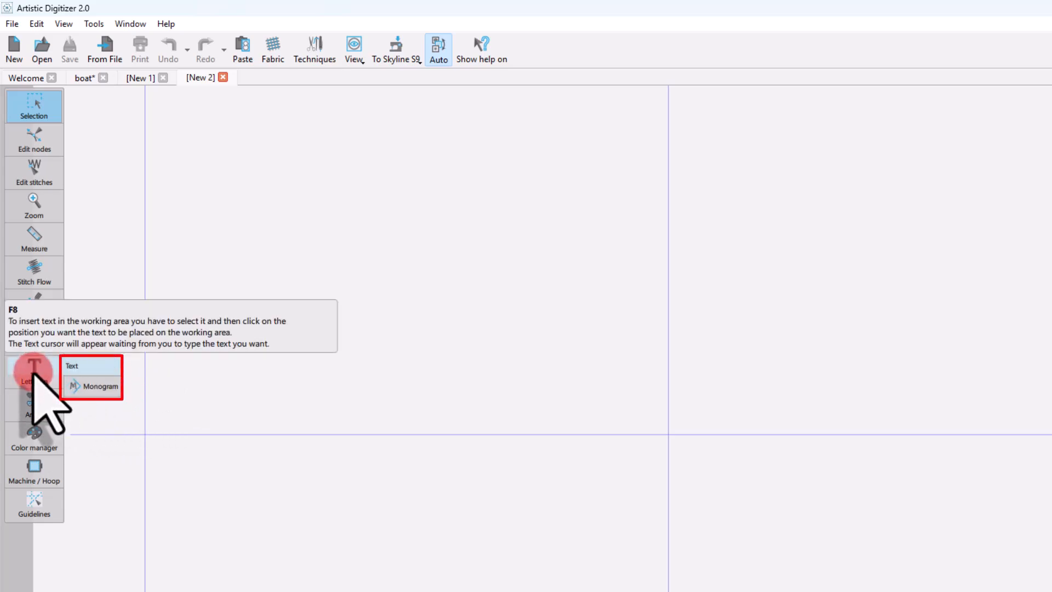
left_click(77, 366)
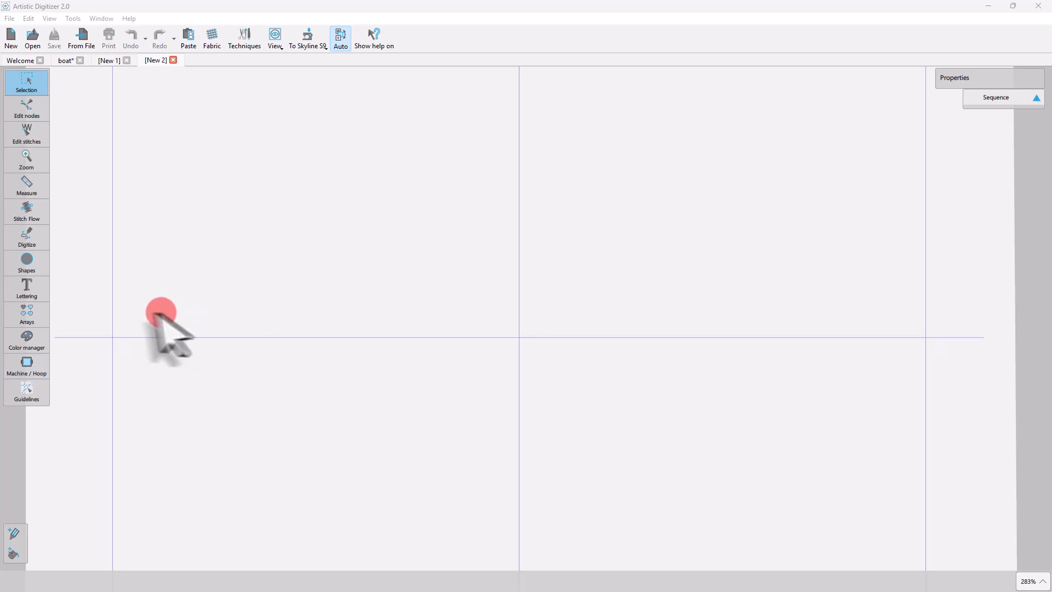
left_click(41, 291)
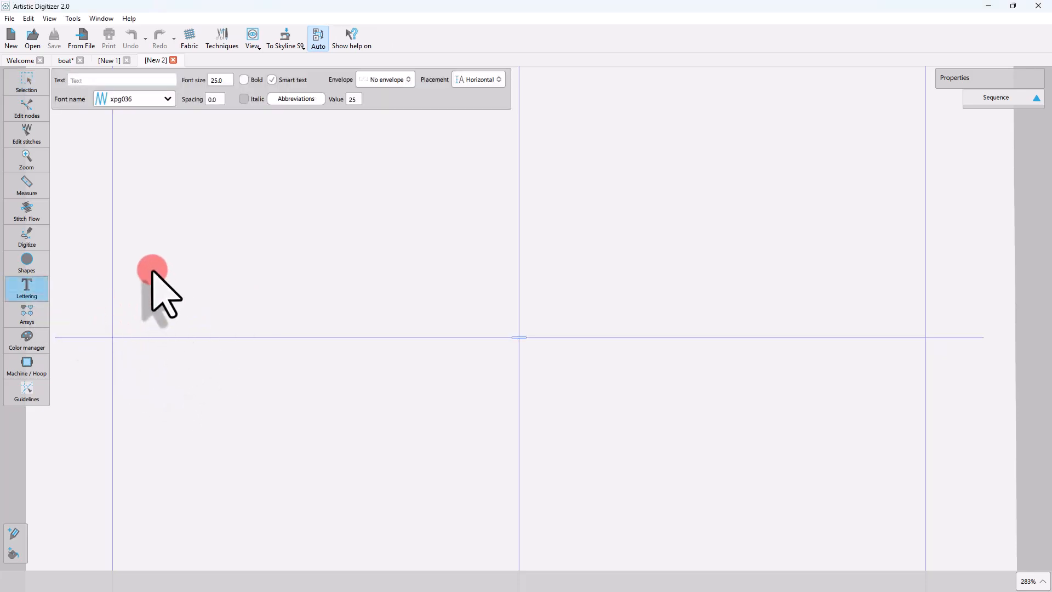
left_click(172, 236)
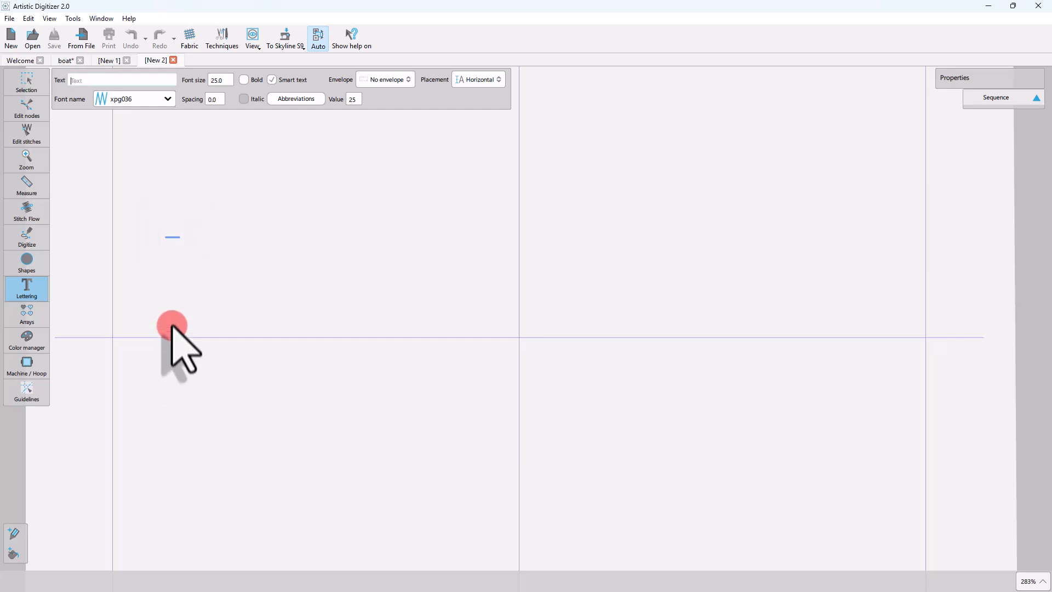
left_click(173, 296)
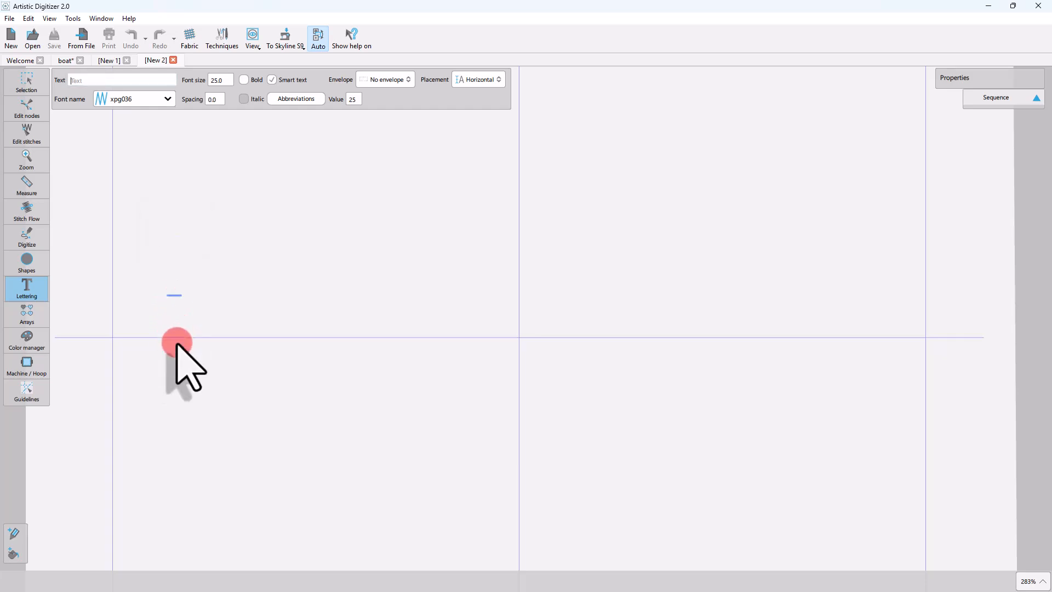
left_click(303, 297)
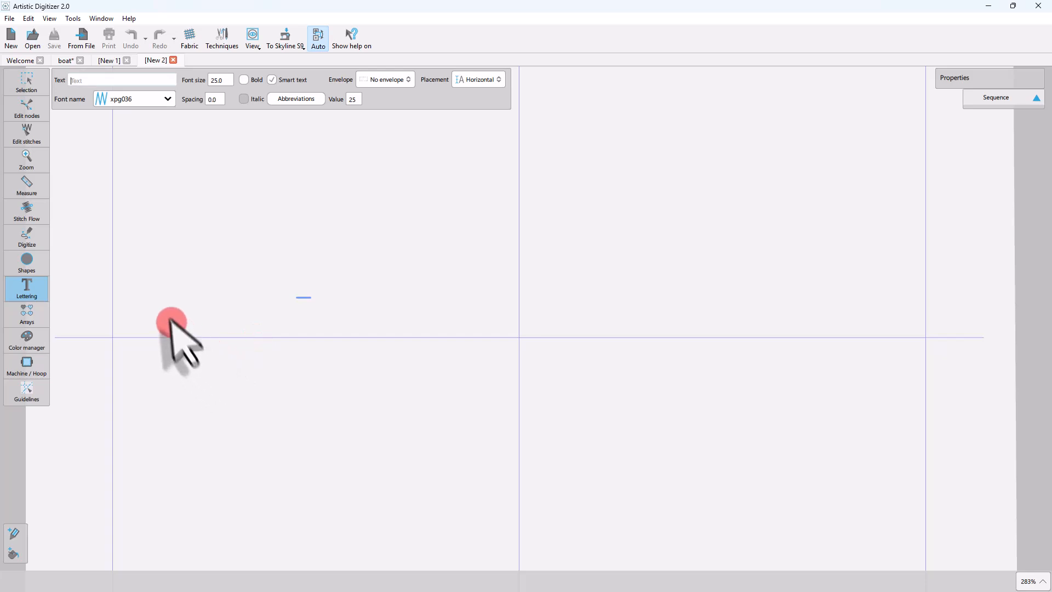
left_click(163, 300)
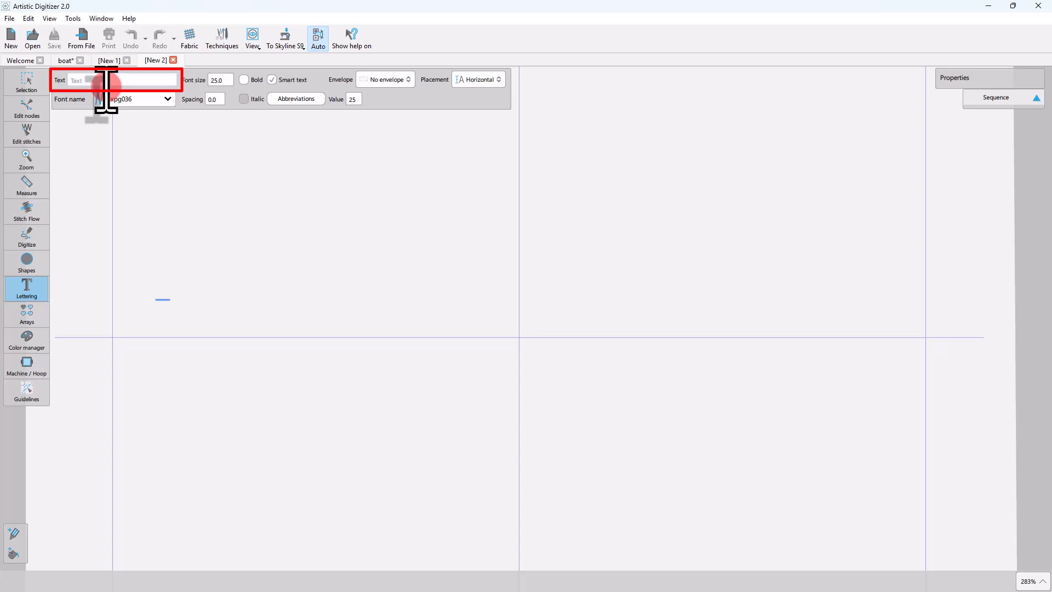
type("Text")
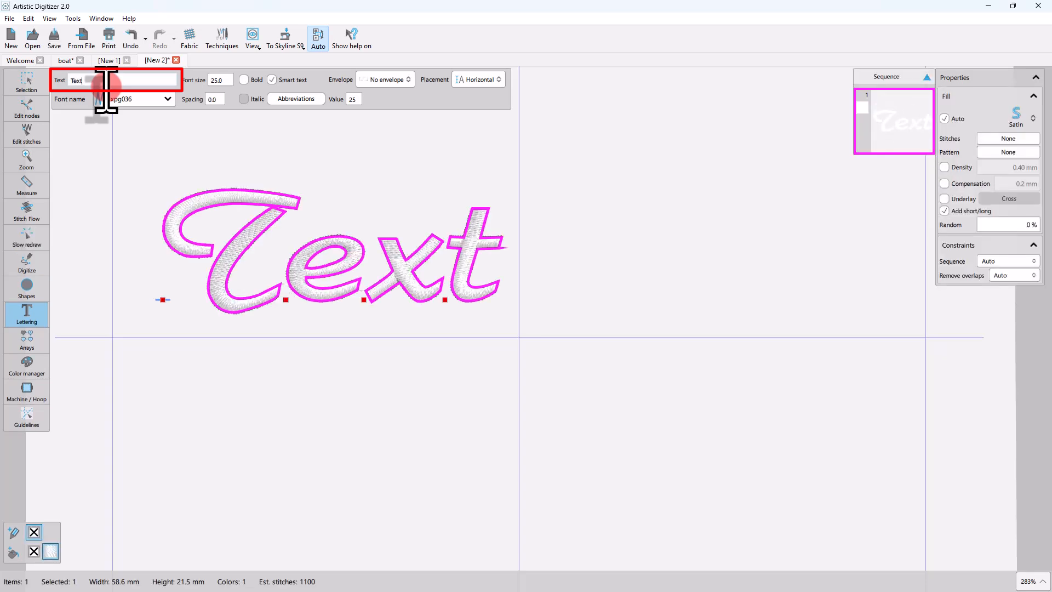
Step: Change the lettering's fill colour from white to red
right_click(51, 552)
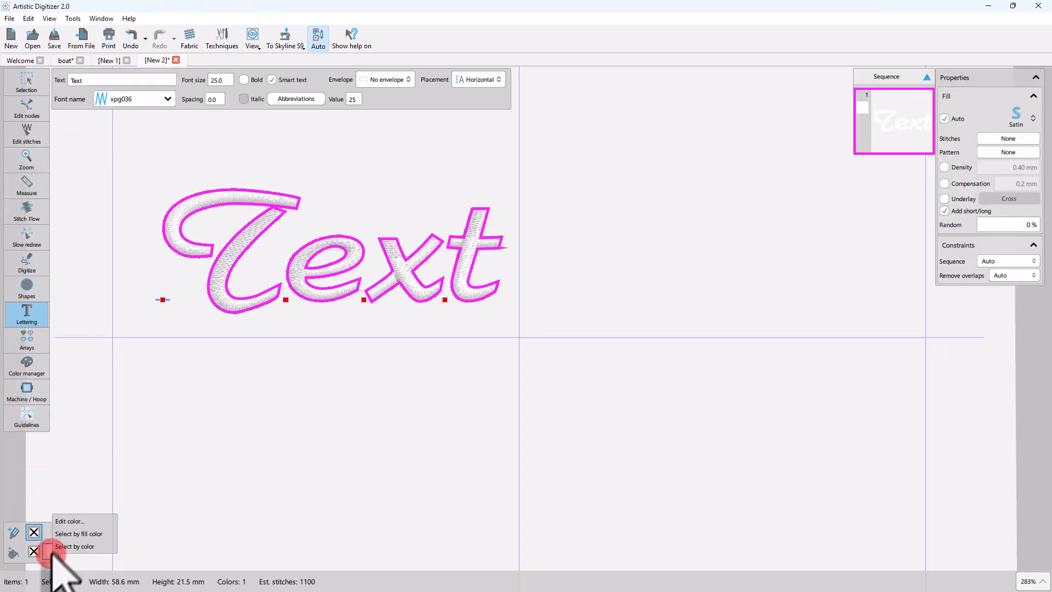
left_click(70, 522)
left_click(141, 493)
left_click(343, 423)
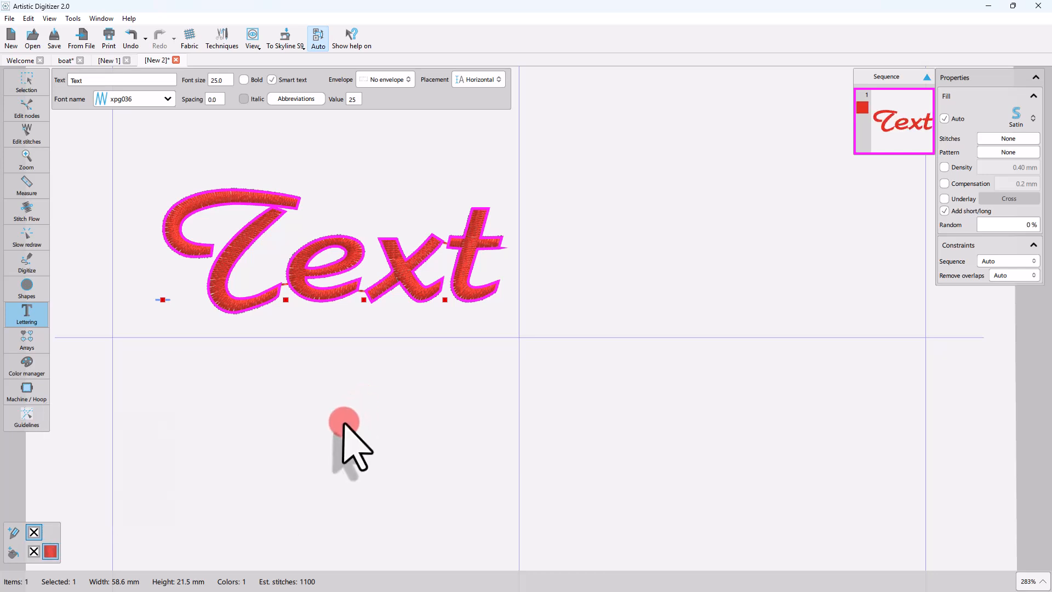
Step: Set the lettering's font size to 30, try larger and smaller sizes, and settle on 26
left_click(220, 80)
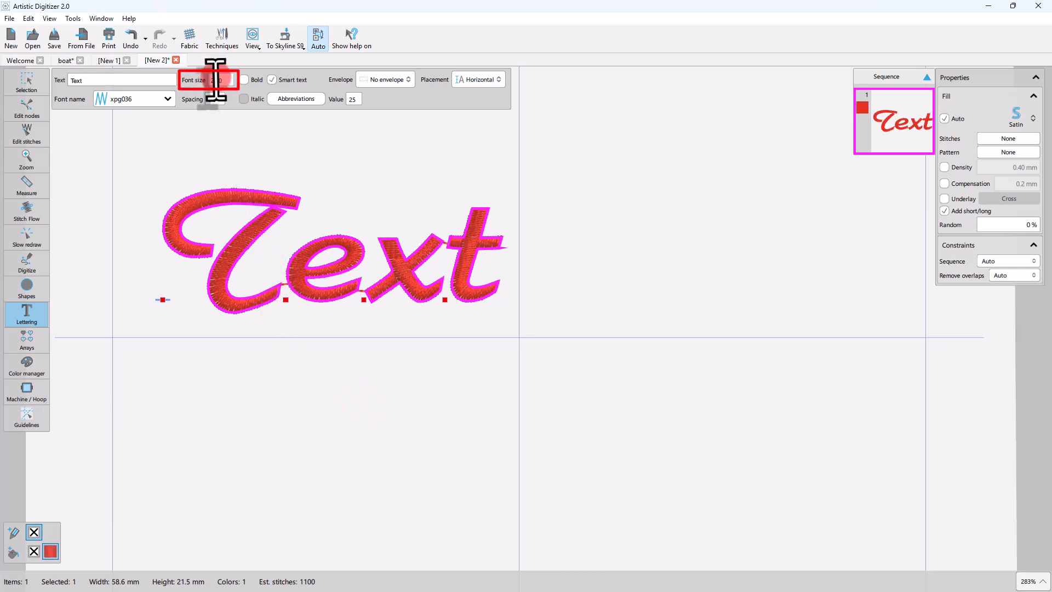
type("30")
key("Return")
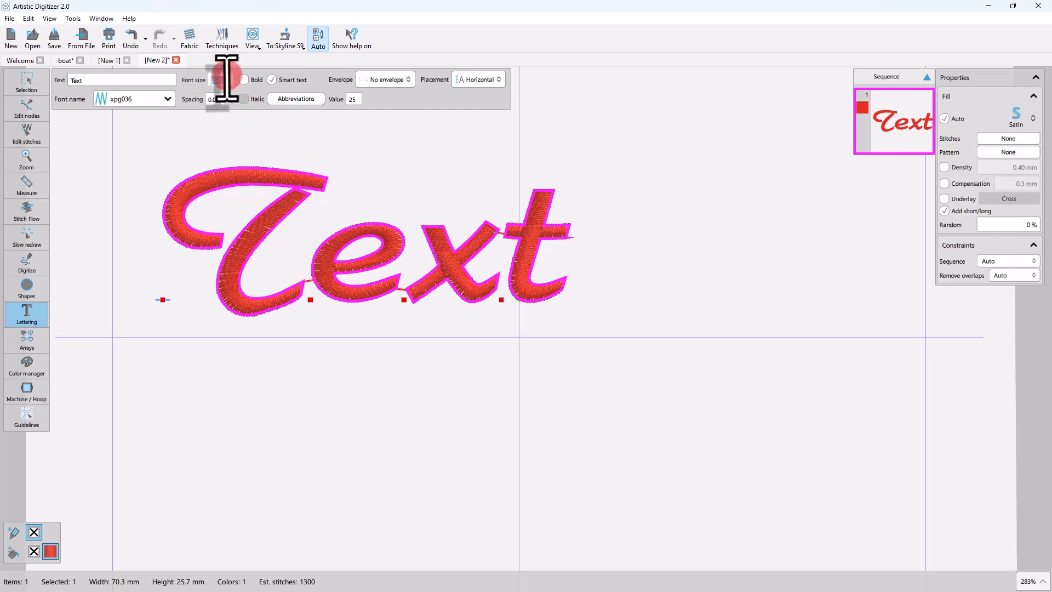
scroll(225, 85, "up", 1)
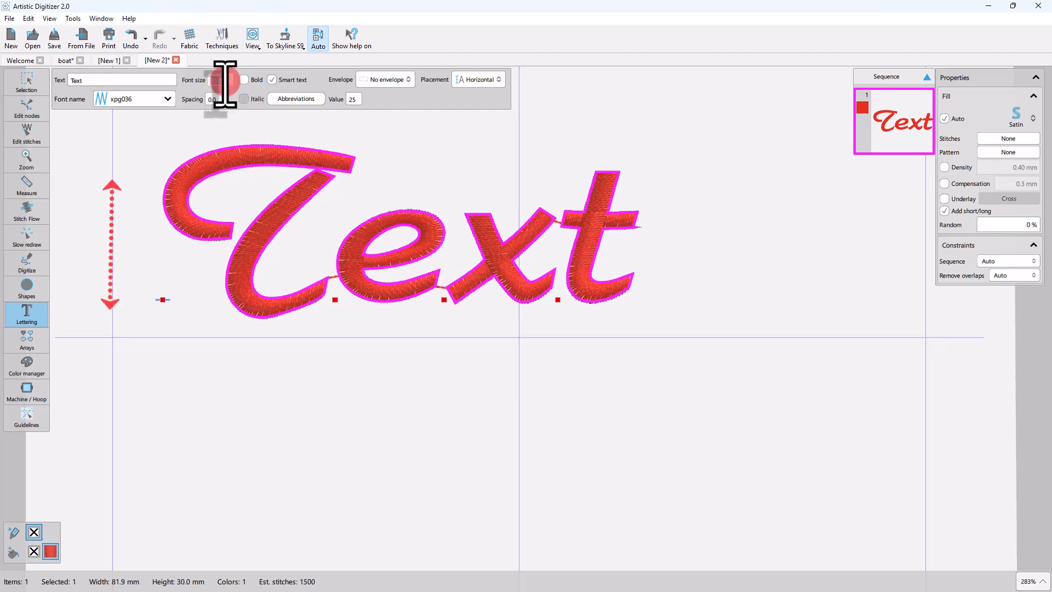
scroll(225, 84, "down", 1)
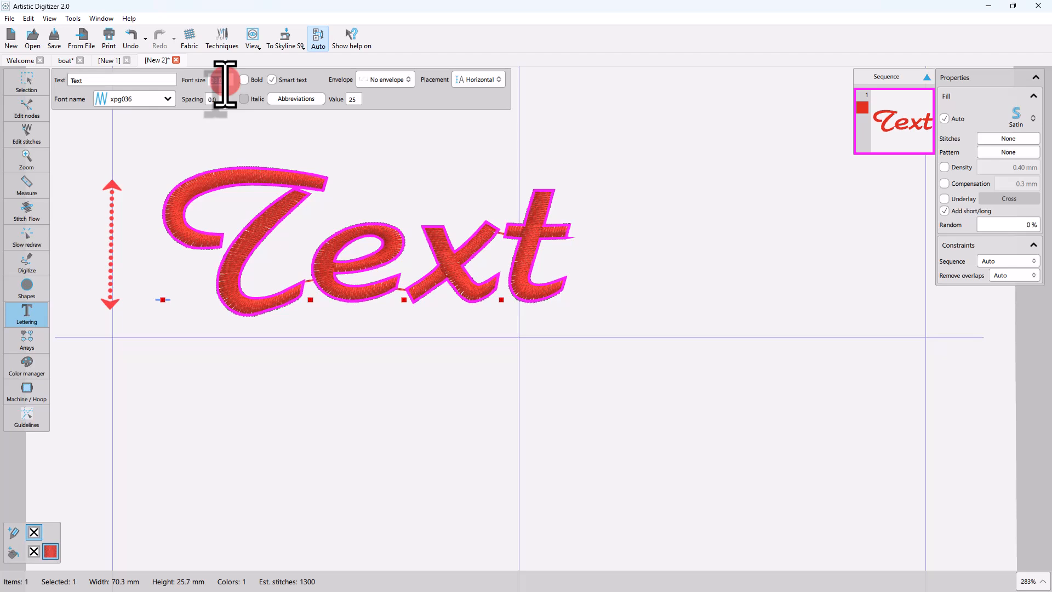
scroll(225, 84, "down", 1)
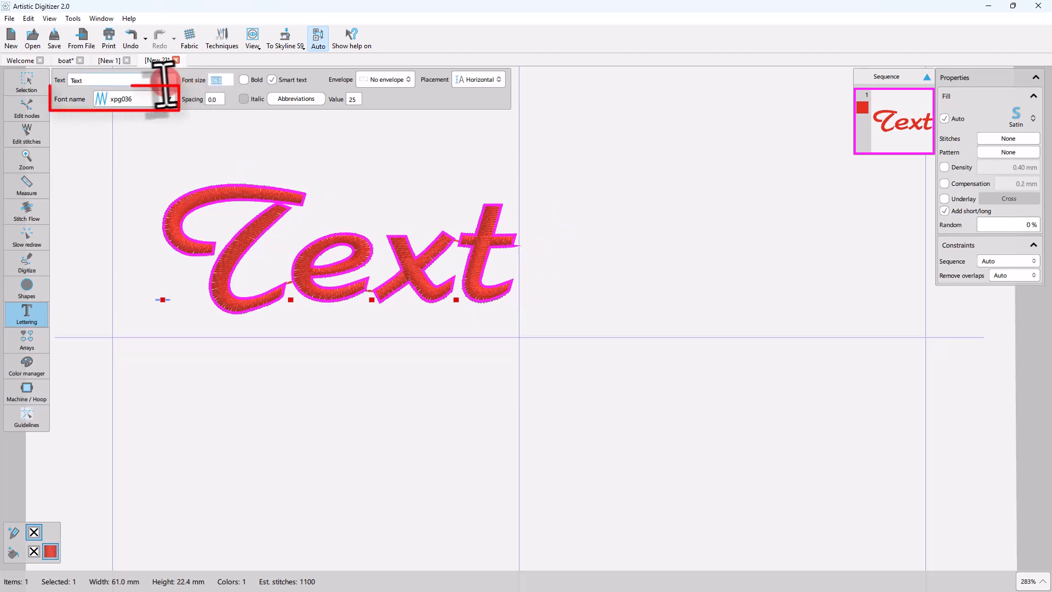
Step: Try the xpg037 embroidery font on the lettering and return to xpg036
left_click(144, 99)
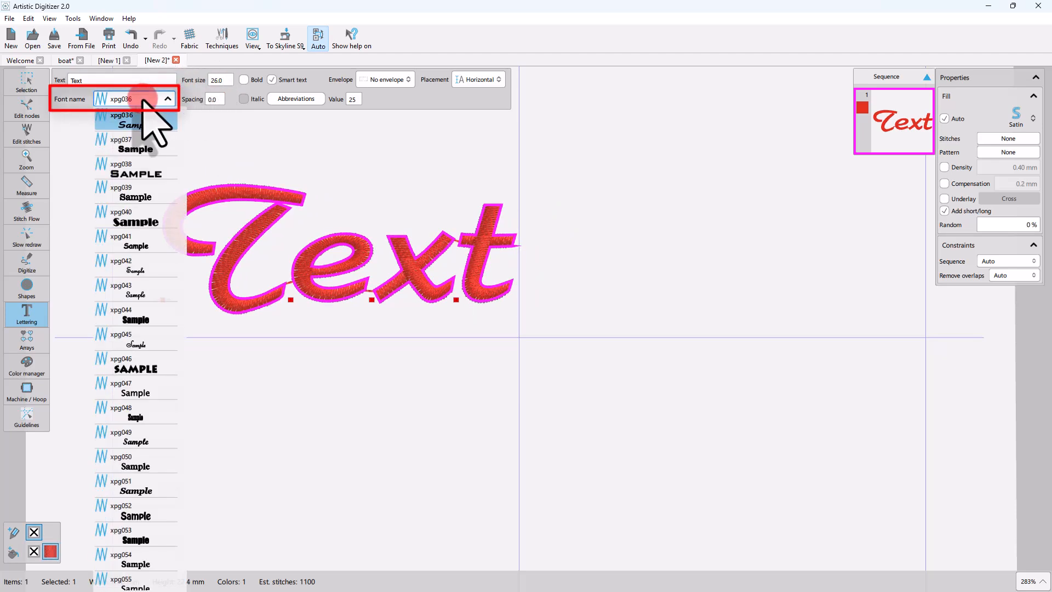
left_click(134, 142)
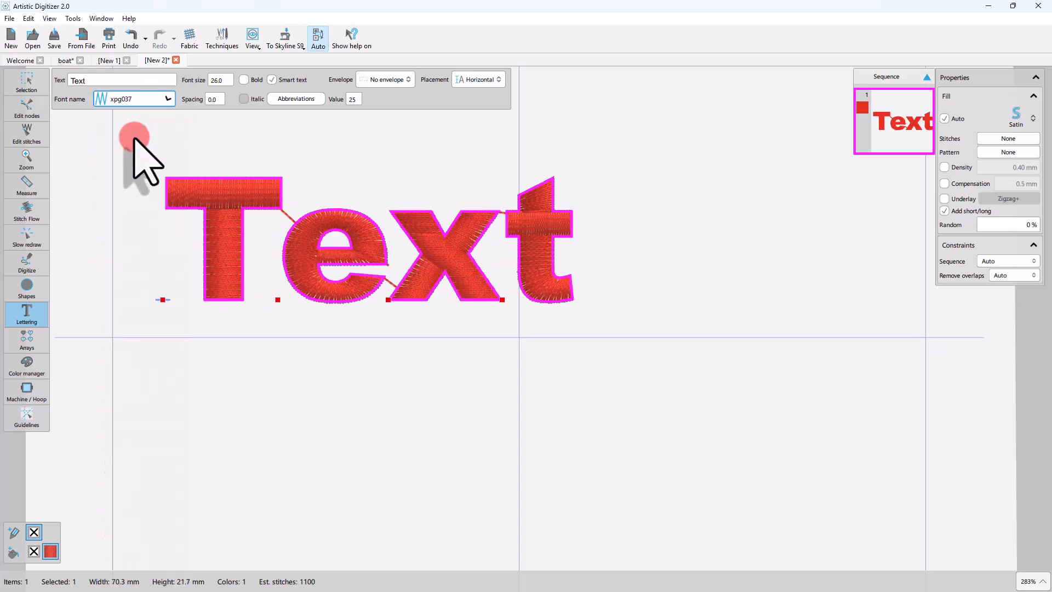
key("Up")
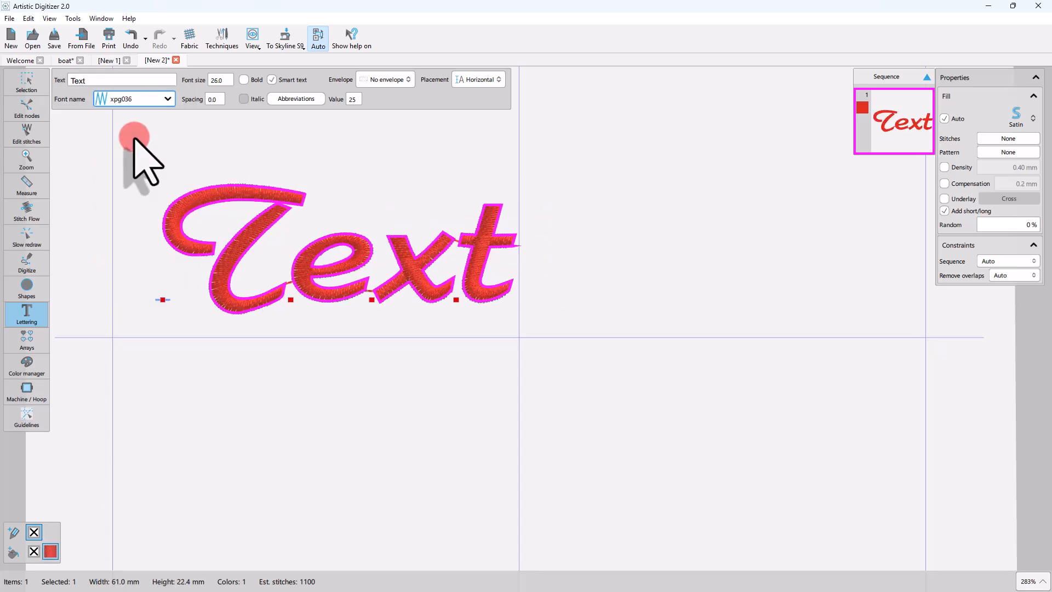
Step: Browse the available embroidery and TrueType fonts, and try xpg002 and xpg008 on the lettering
left_click(141, 100)
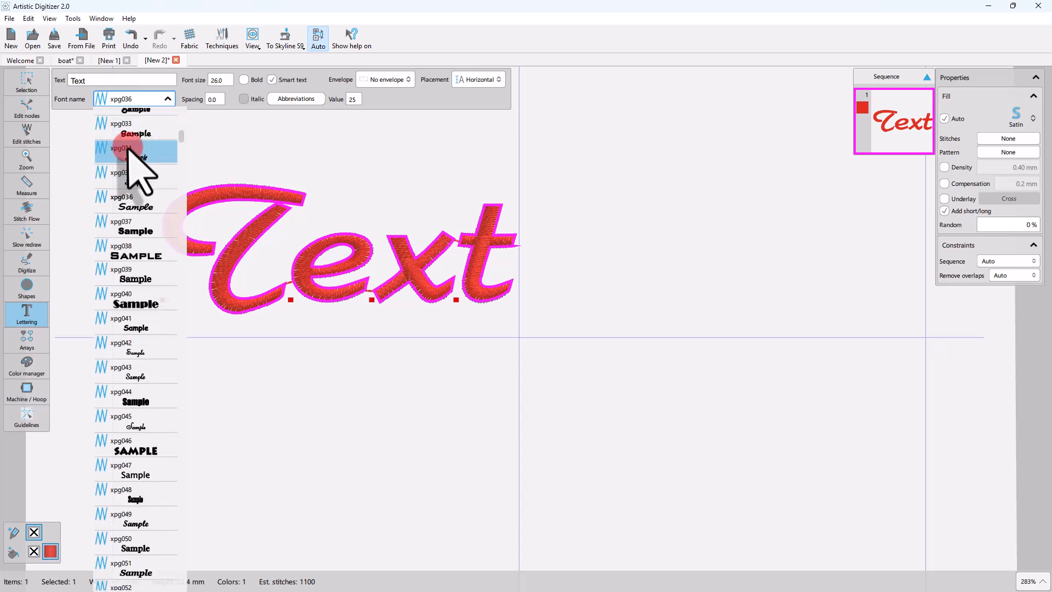
scroll(128, 149, "down", 2)
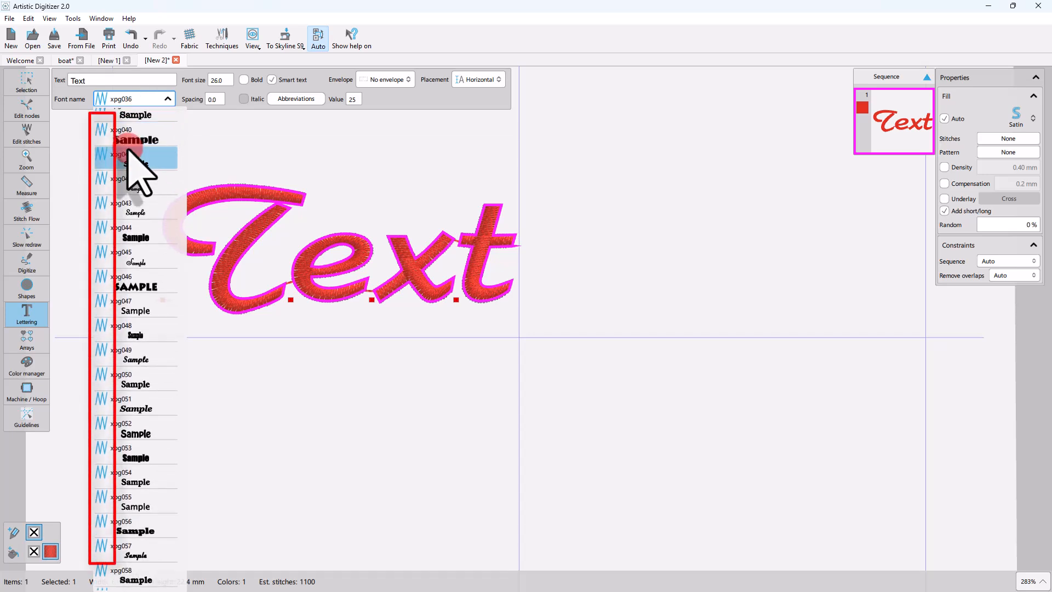
scroll(106, 241, "up", 1)
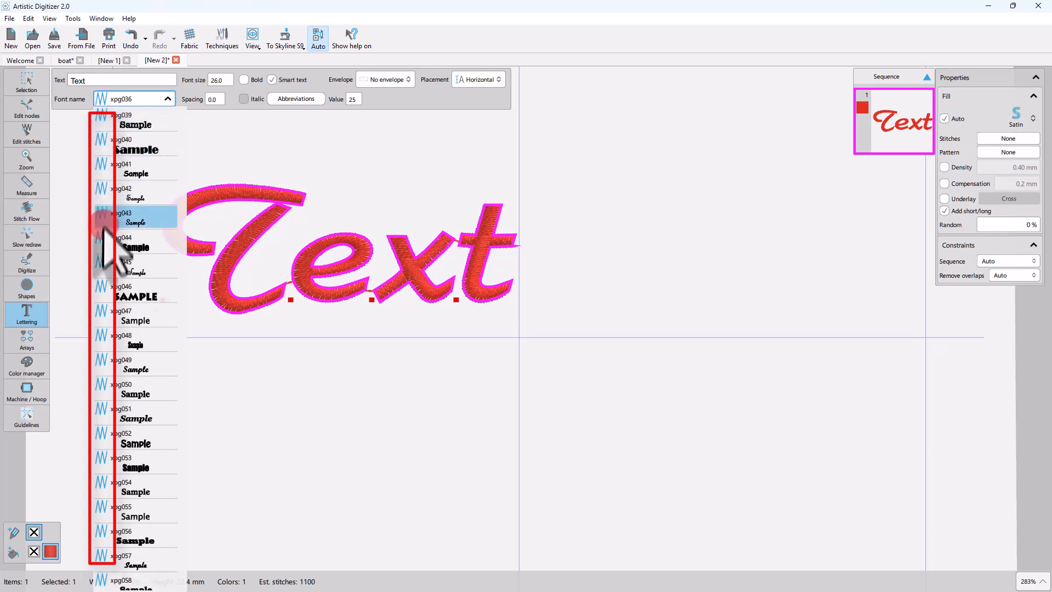
scroll(131, 174, "down", 3)
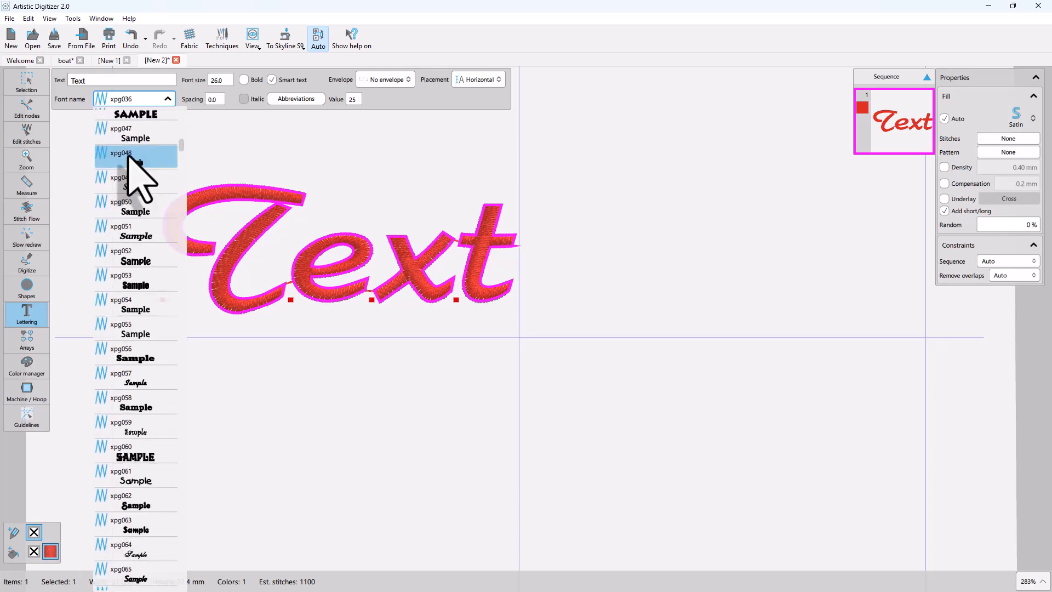
scroll(187, 169, "up", 20)
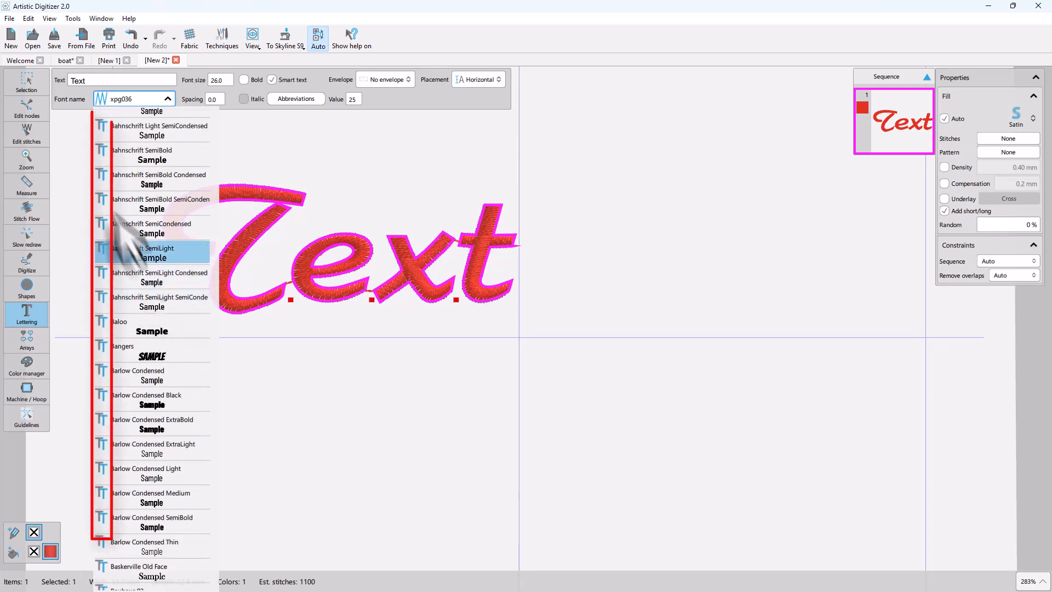
scroll(222, 342, "up", 4)
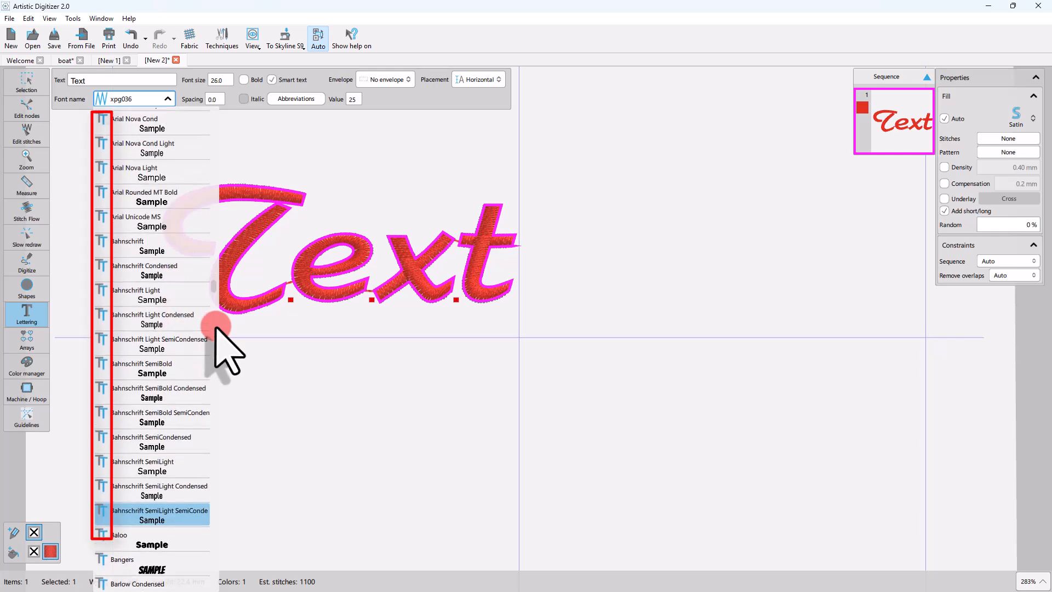
scroll(222, 343, "down", 20)
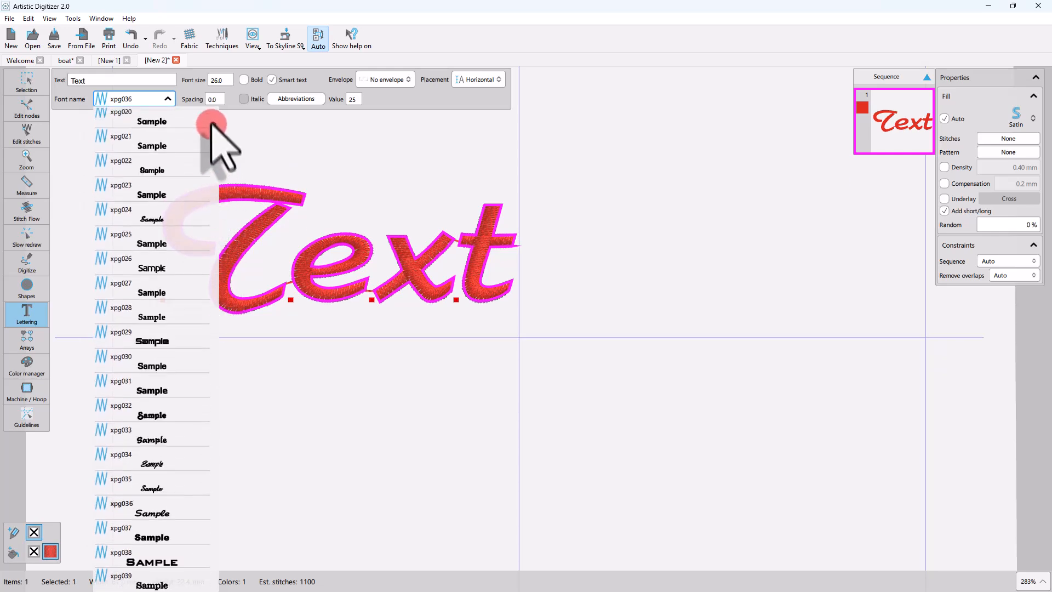
scroll(213, 131, "up", 8)
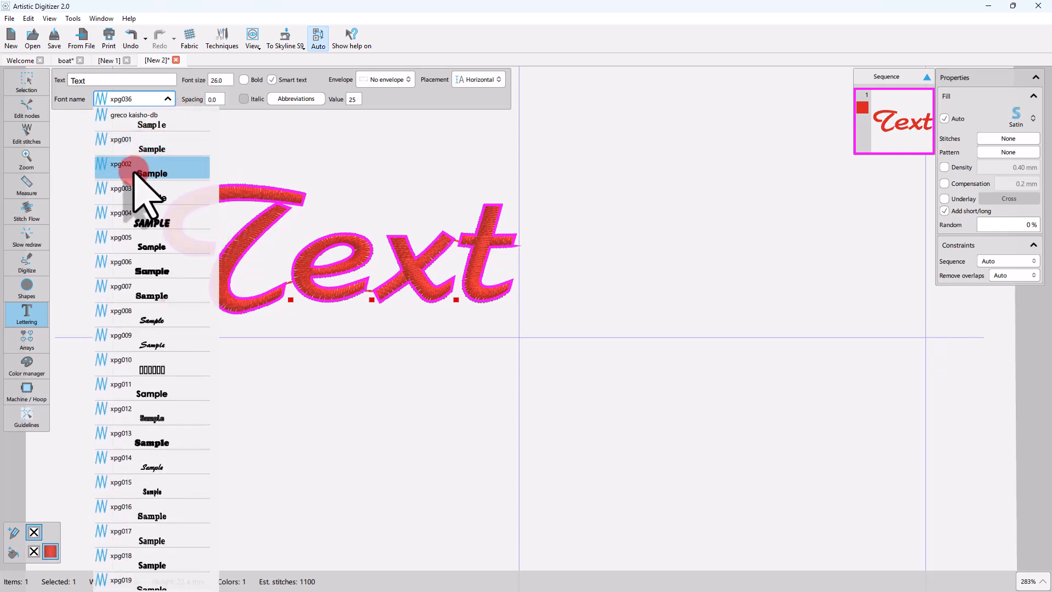
left_click(135, 173)
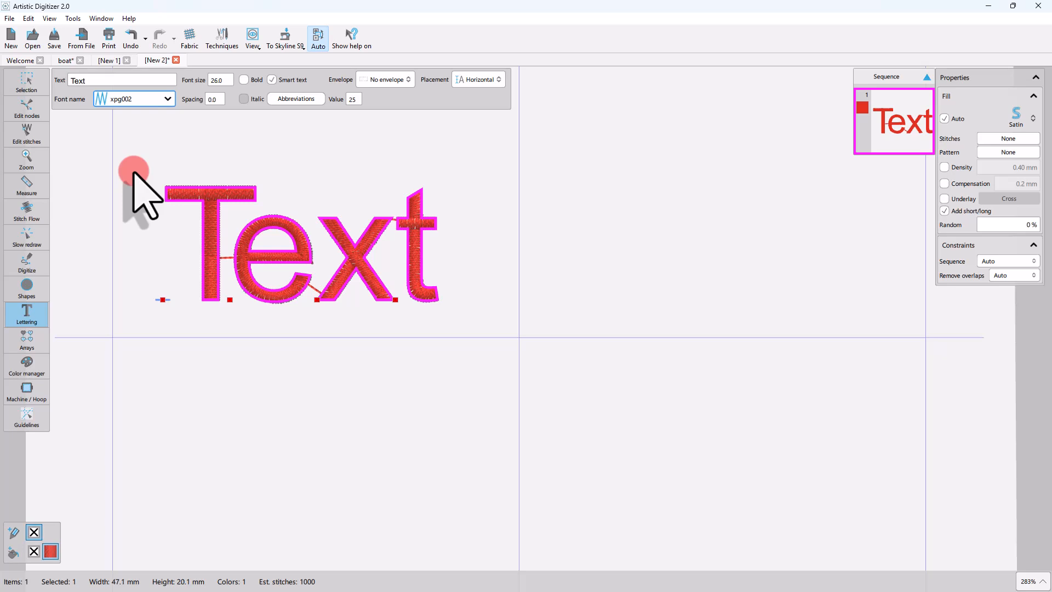
left_click(137, 101)
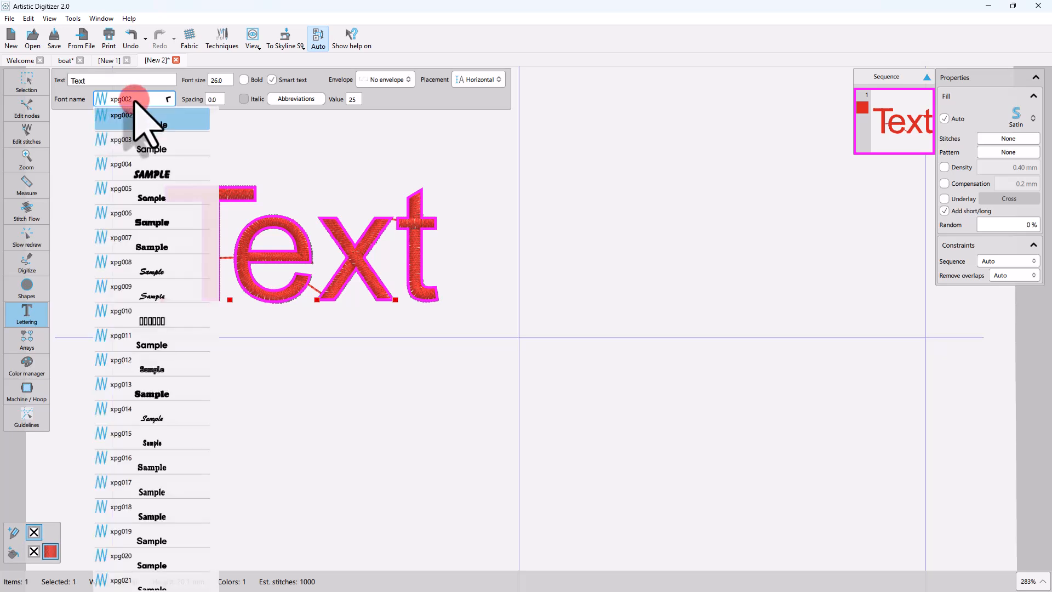
left_click(145, 268)
Step: Try the TrueType fonts Berlin Sans FB Demi and Book Antiqua on the lettering
left_click(167, 99)
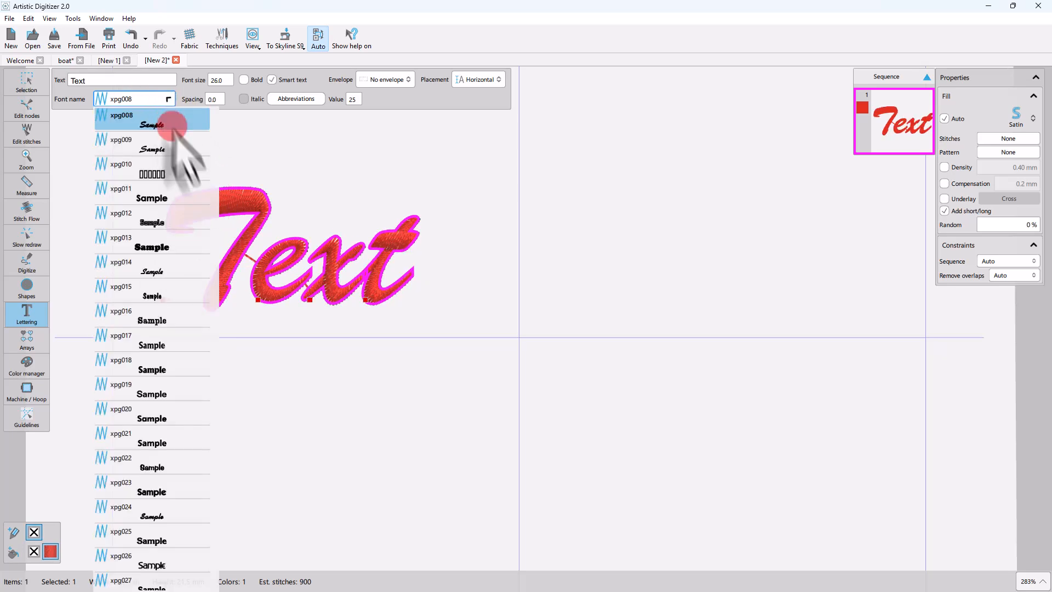
scroll(208, 157, "down", 1)
left_click_drag(212, 125, 149, 373)
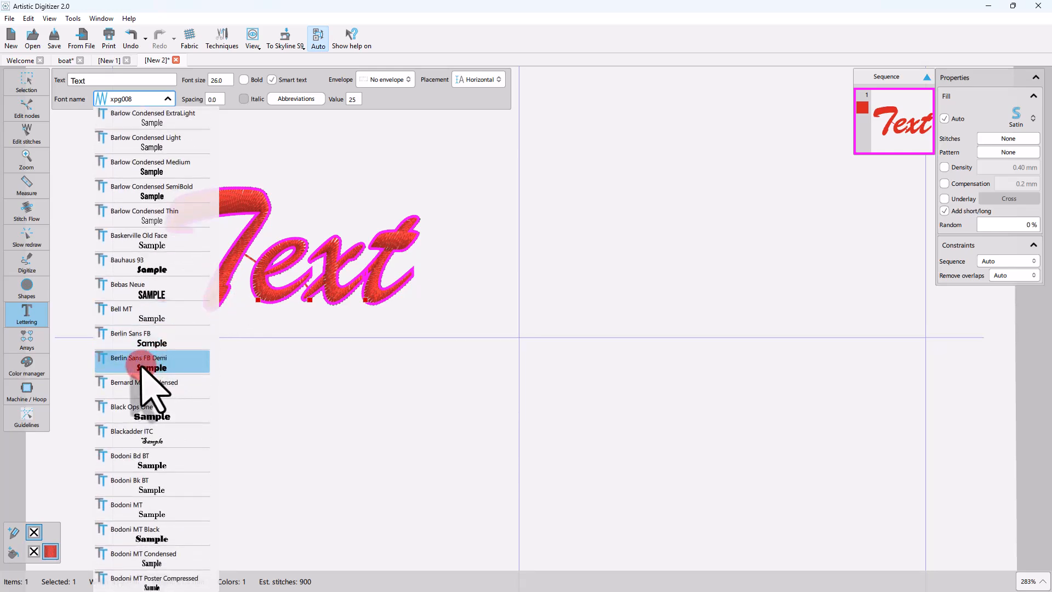
left_click(149, 366)
left_click(139, 102)
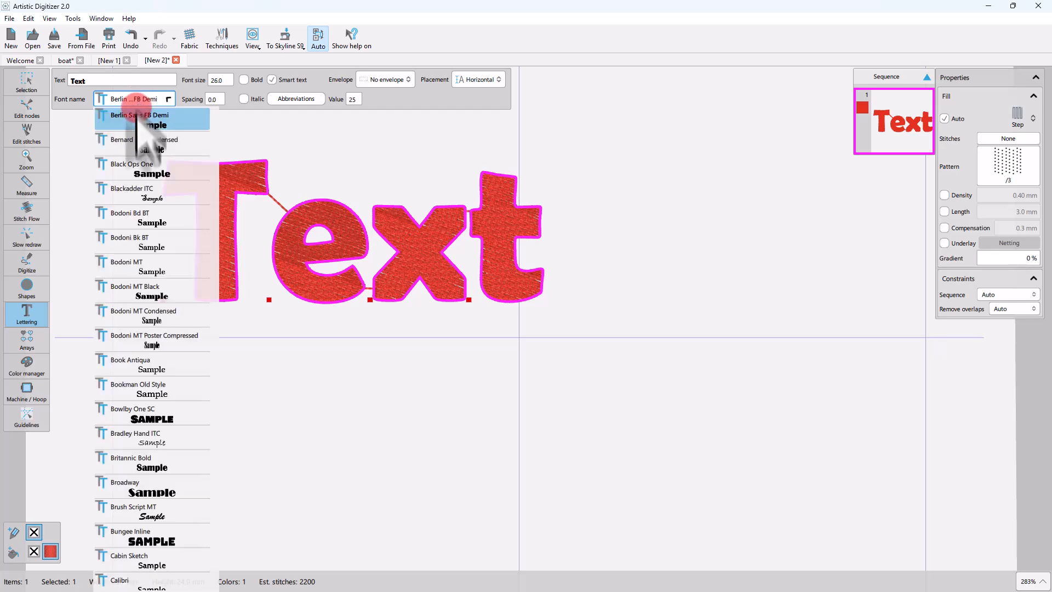
left_click(123, 363)
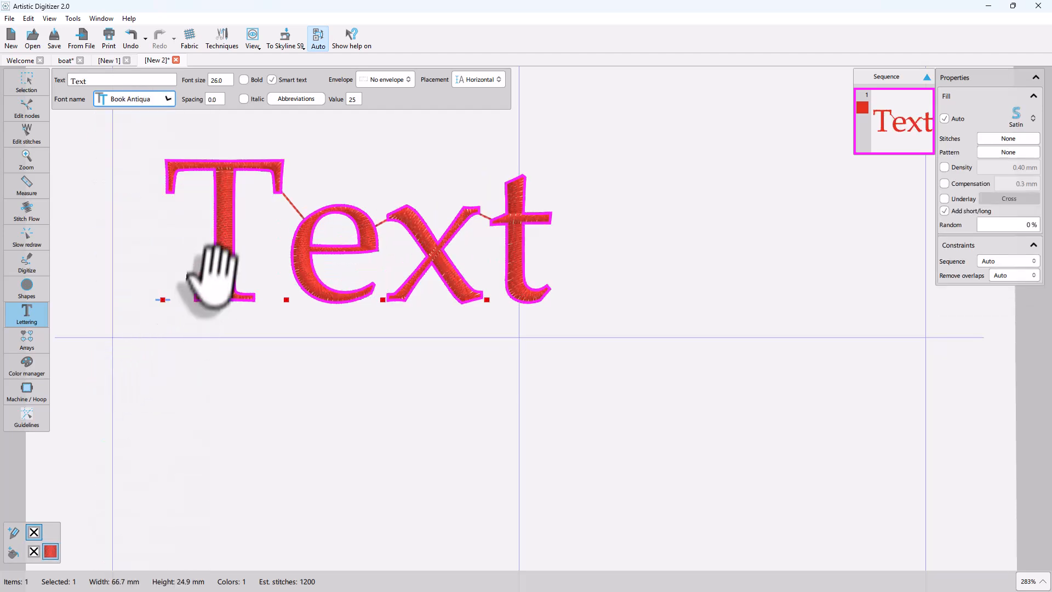
Step: Set the lettering's font to the TrueType font Cascadia Code
left_click(141, 102)
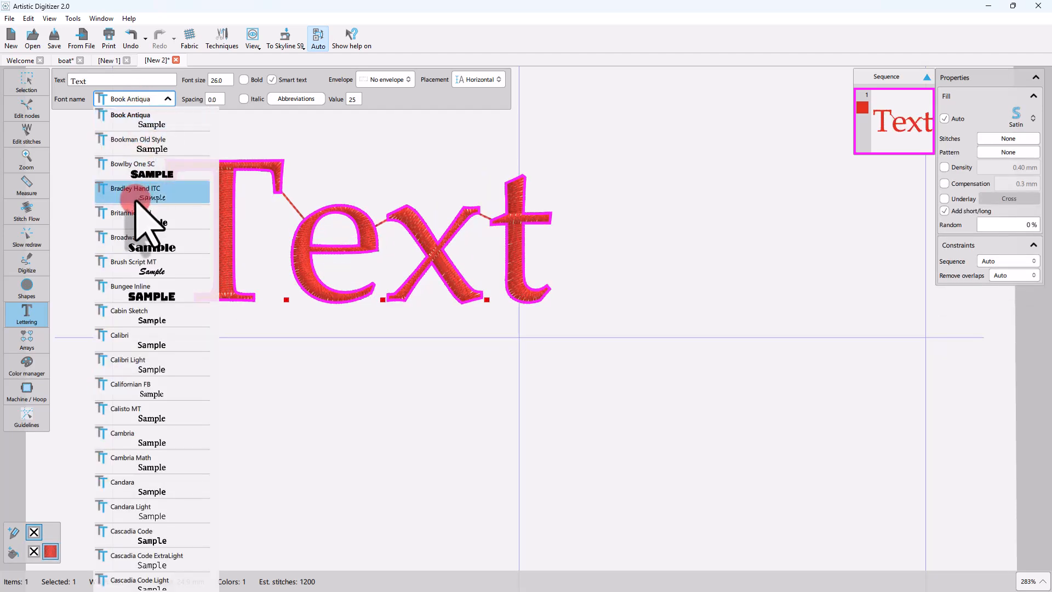
scroll(141, 236, "down", 4)
scroll(140, 241, "down", 2)
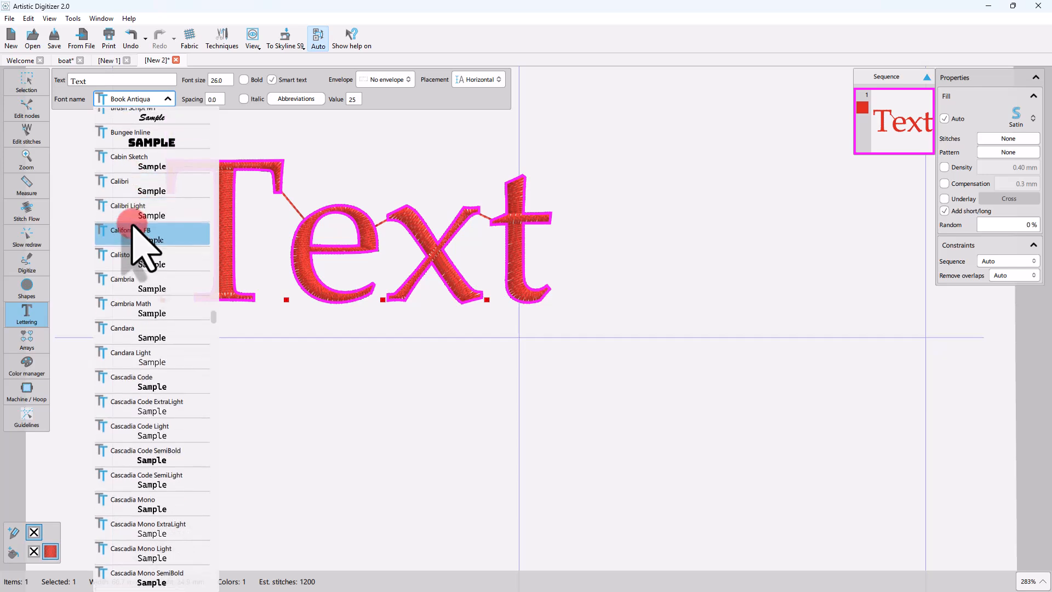
left_click(154, 384)
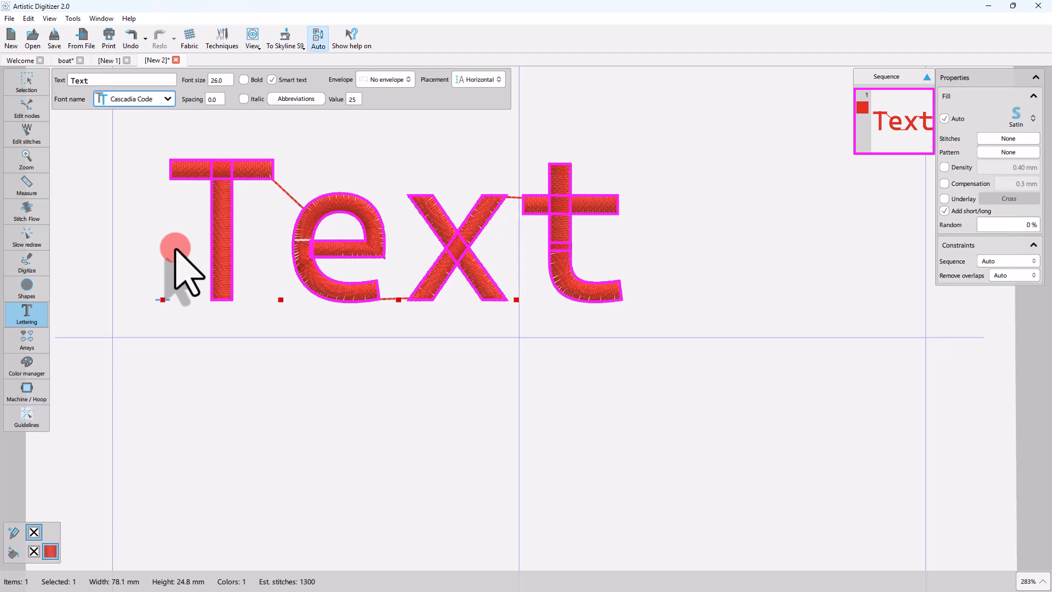
Step: Try the Cascadia Code and Cascadia Mono font variants on the lettering, continuing through the TrueType fonts to Centaur
key("Down")
key("Down")
key("Down")
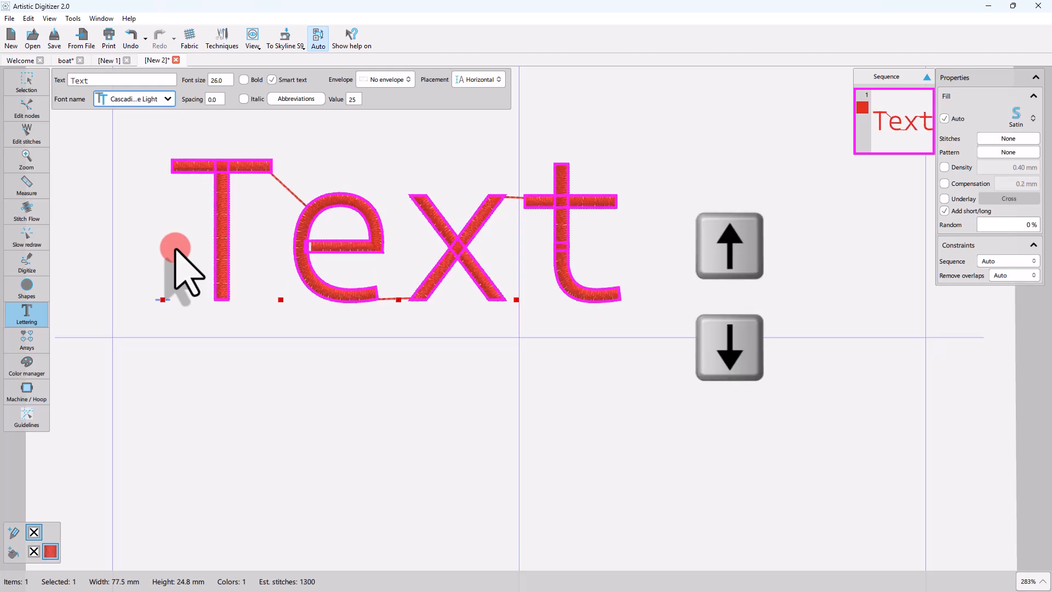
key("Down")
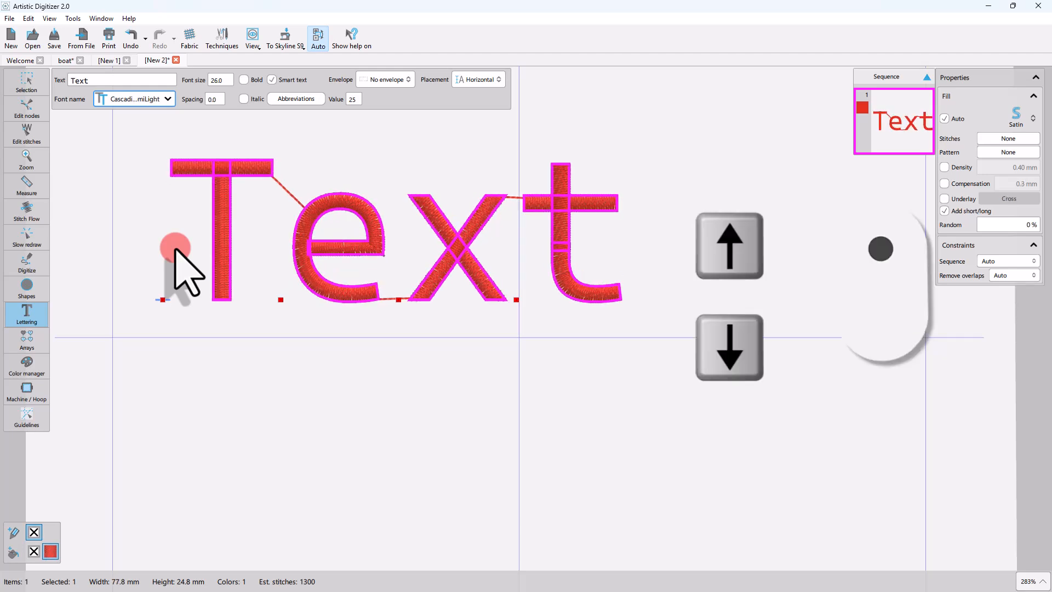
scroll(181, 263, "down", 1)
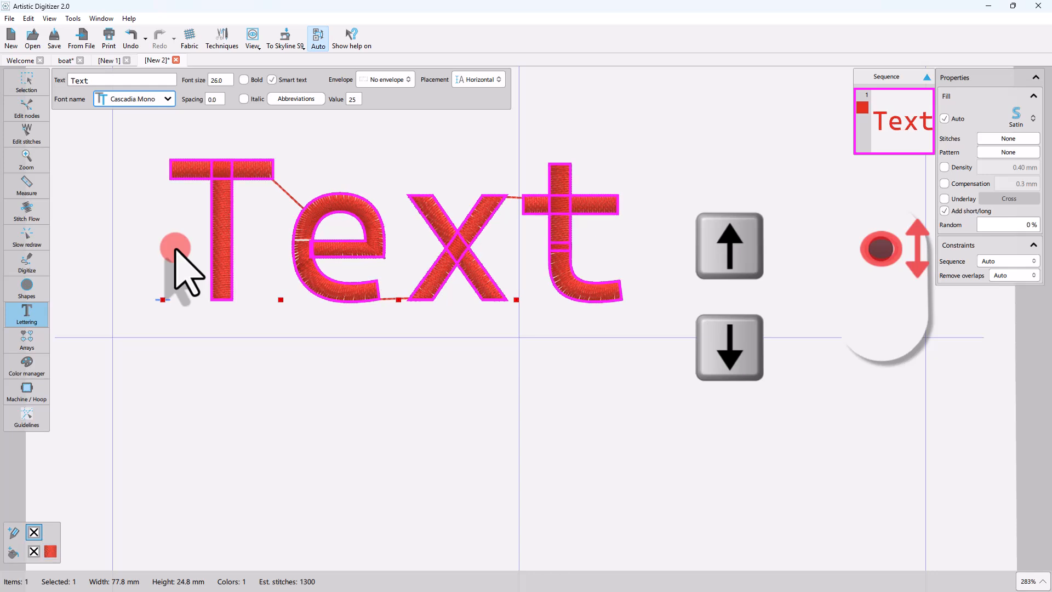
scroll(176, 250, "down", 1)
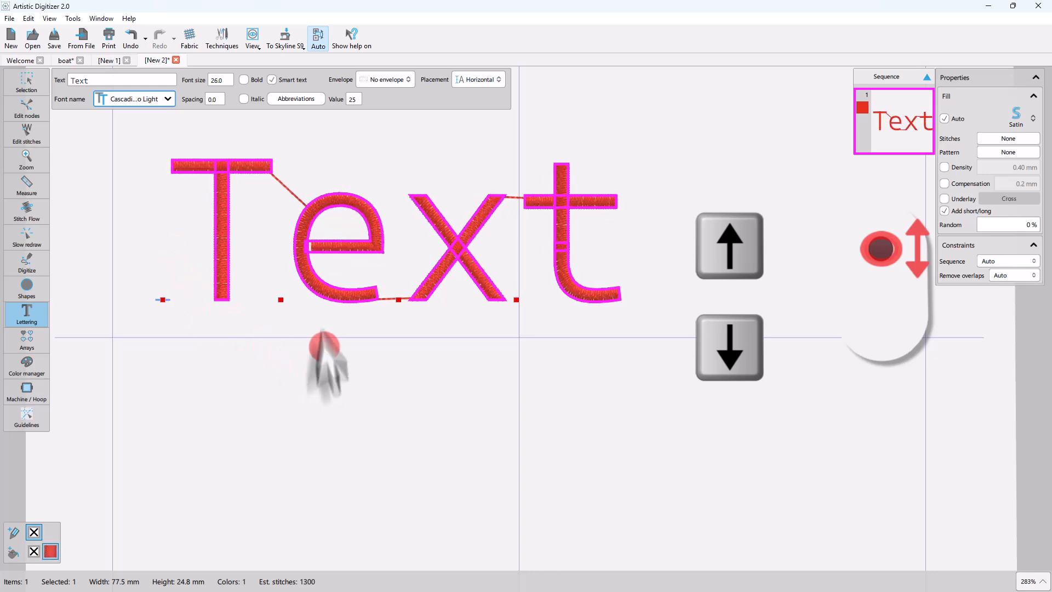
scroll(291, 252, "down", 3)
scroll(291, 252, "up", 3)
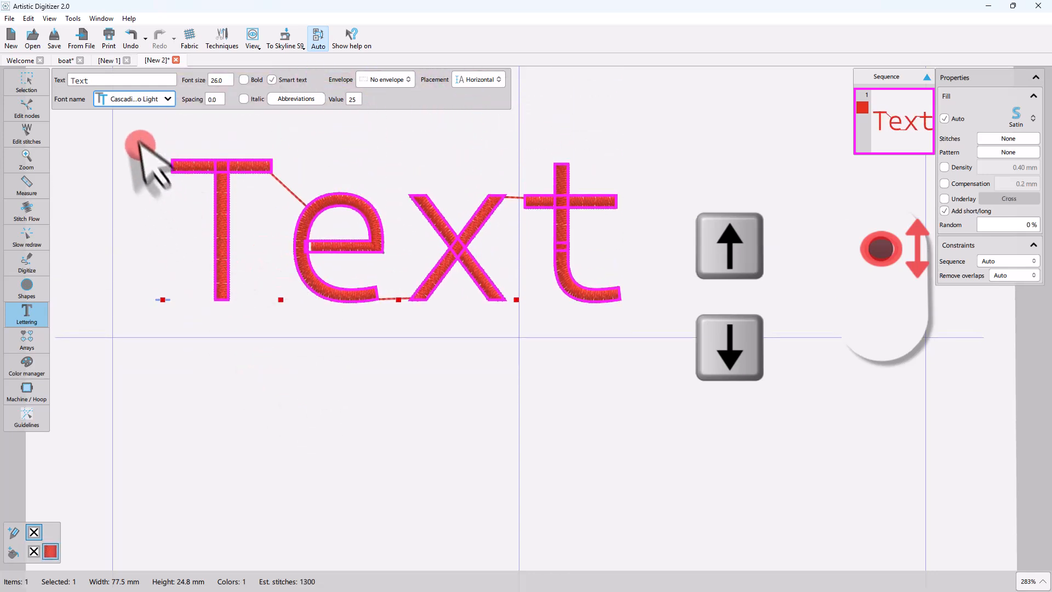
scroll(132, 100, "up", 1)
scroll(132, 100, "down", 3)
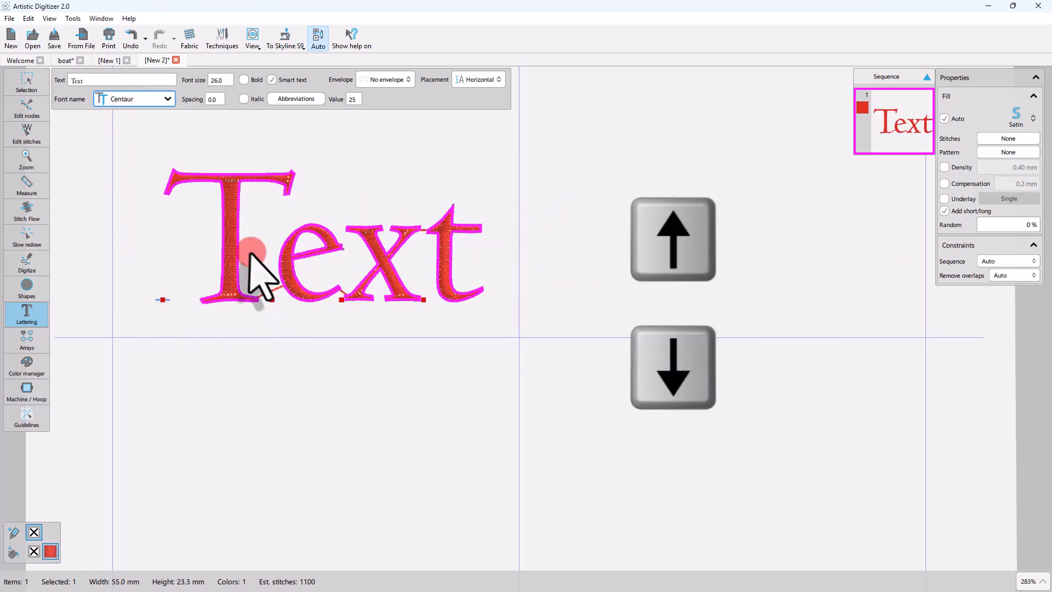
Step: Try more TrueType fonts on the lettering, including Caveat and Century725 BT, and settle on Candara
left_click(140, 93)
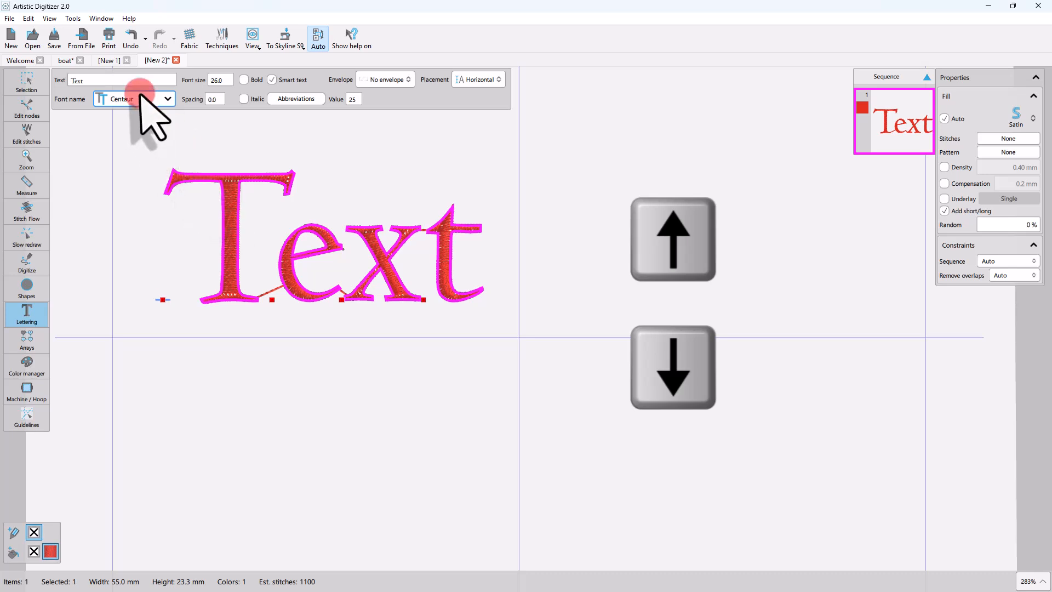
key("Down")
key("Down")
key("Down")
key("Down")
key("Down")
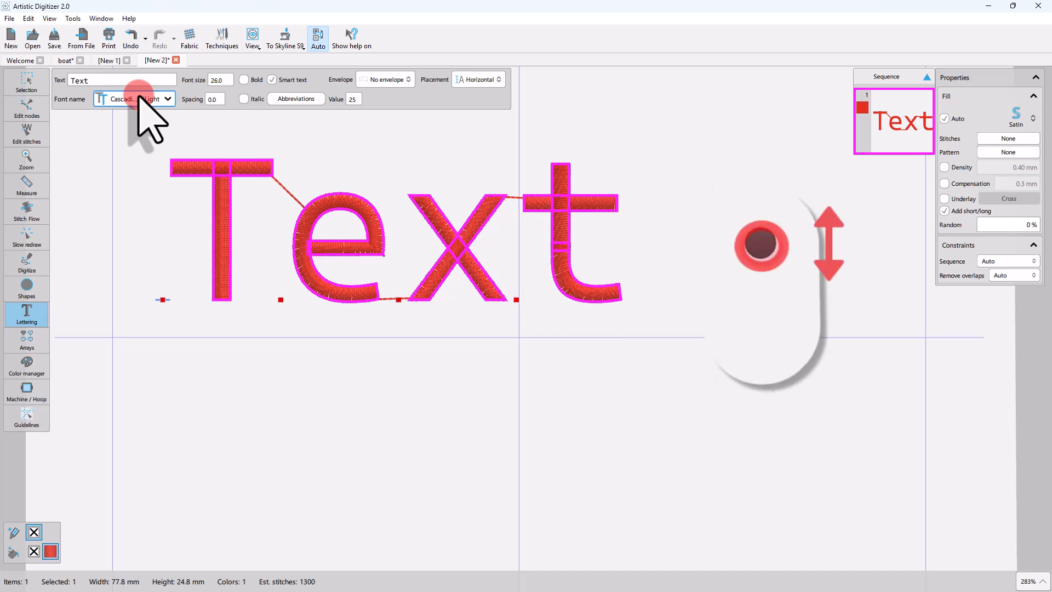
scroll(139, 99, "down", 4)
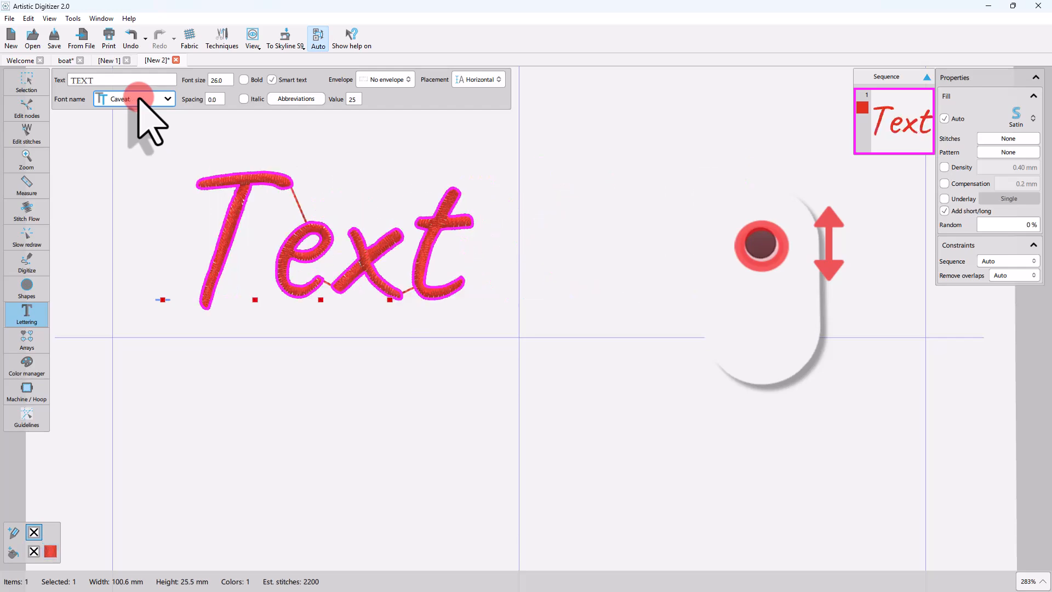
scroll(144, 117, "down", 1)
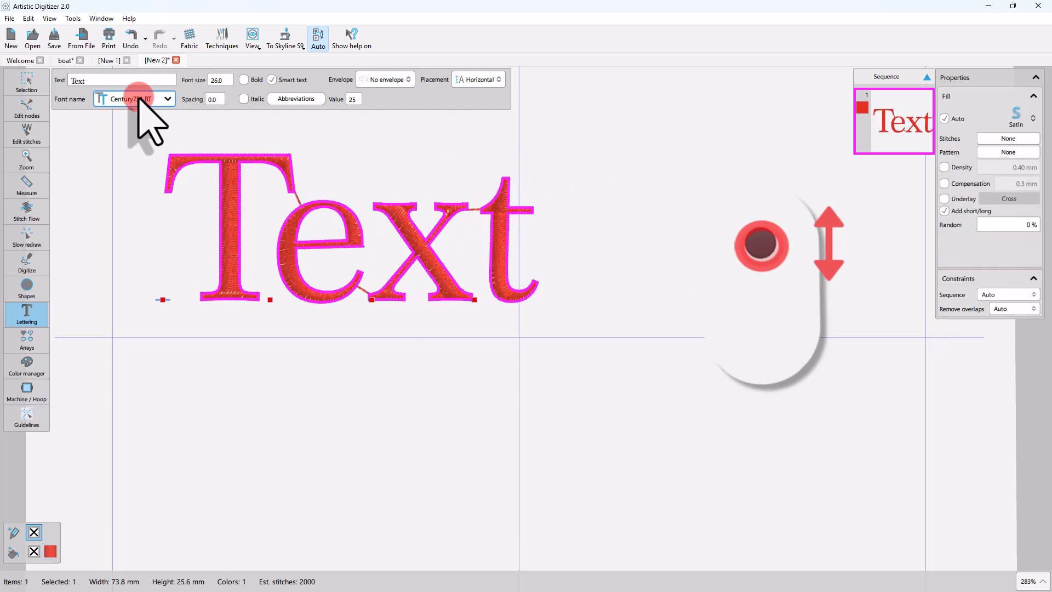
scroll(139, 99, "up", 5)
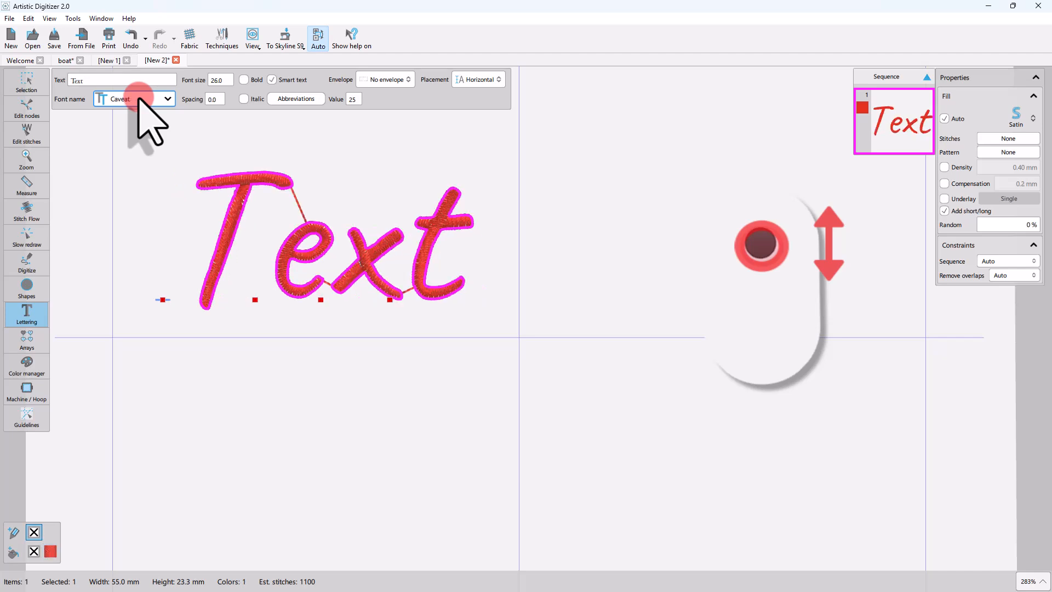
scroll(144, 117, "up", 3)
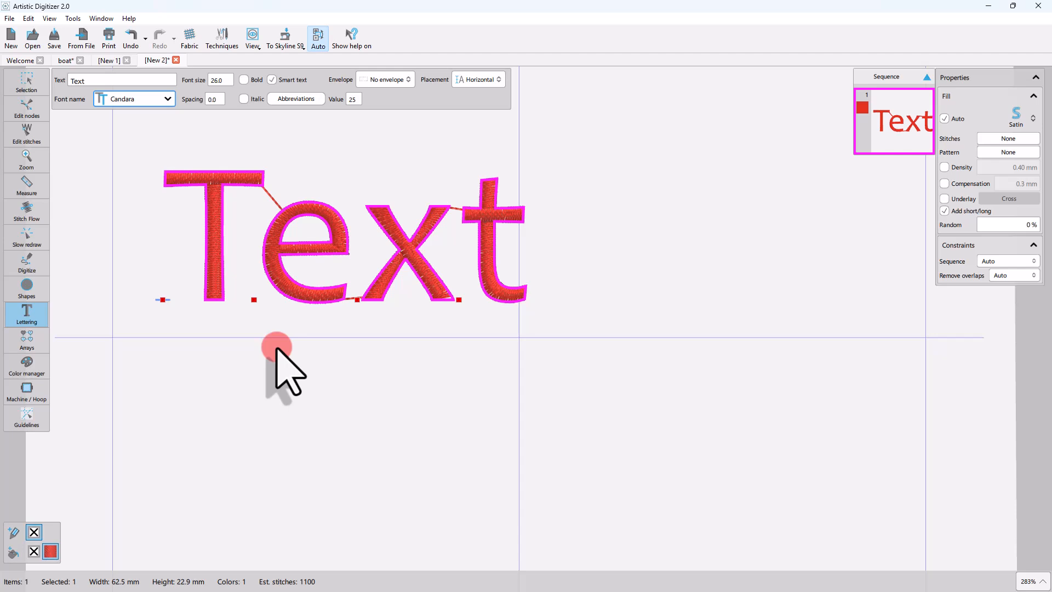
Step: Make the lettering bold and italic, and change its font to the embroidery font xpg002
left_click(244, 80)
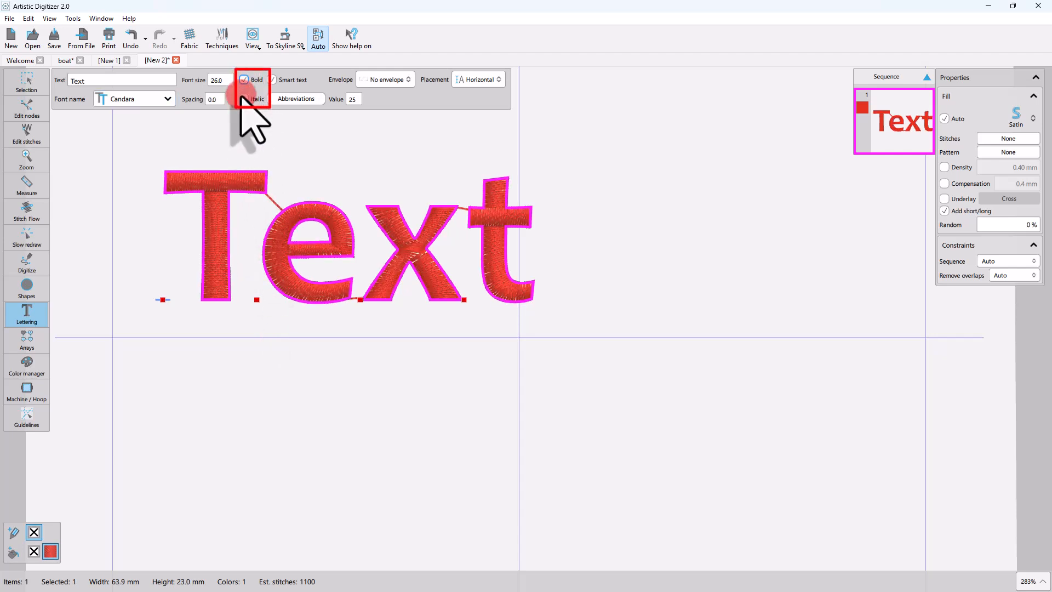
left_click(243, 99)
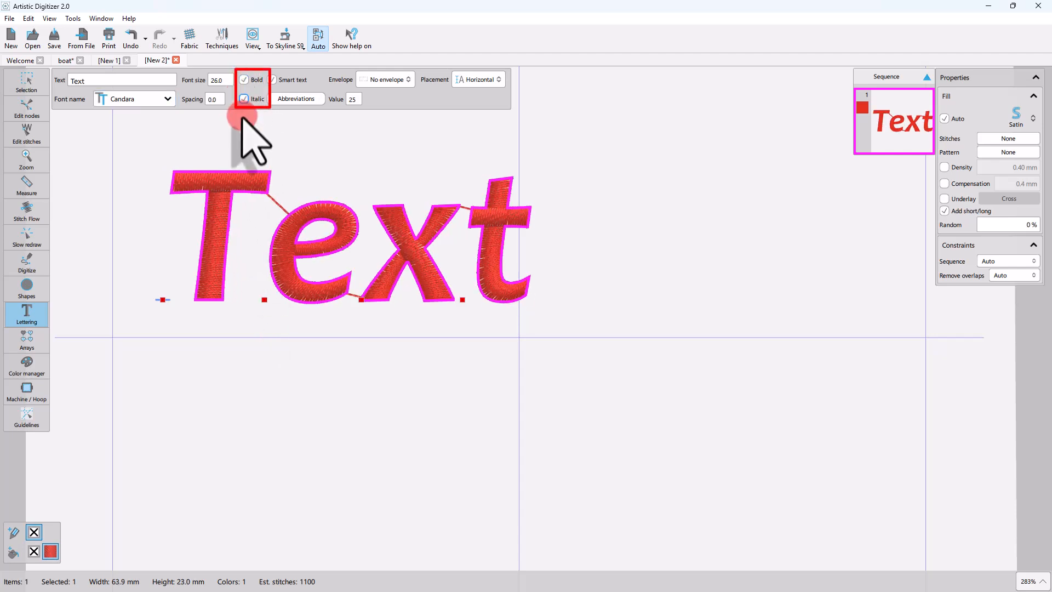
left_click(155, 102)
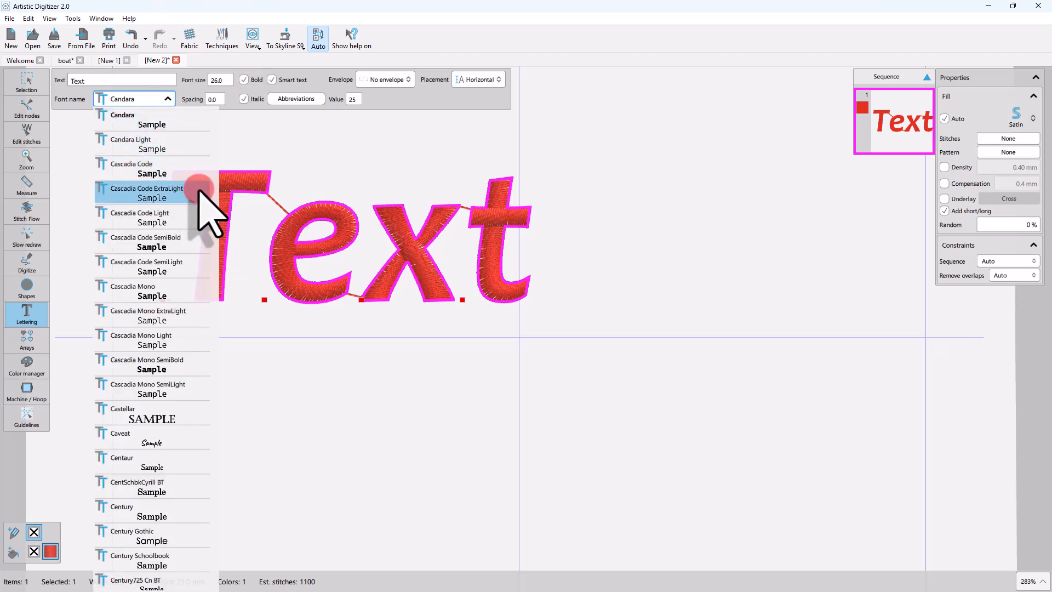
key("Home")
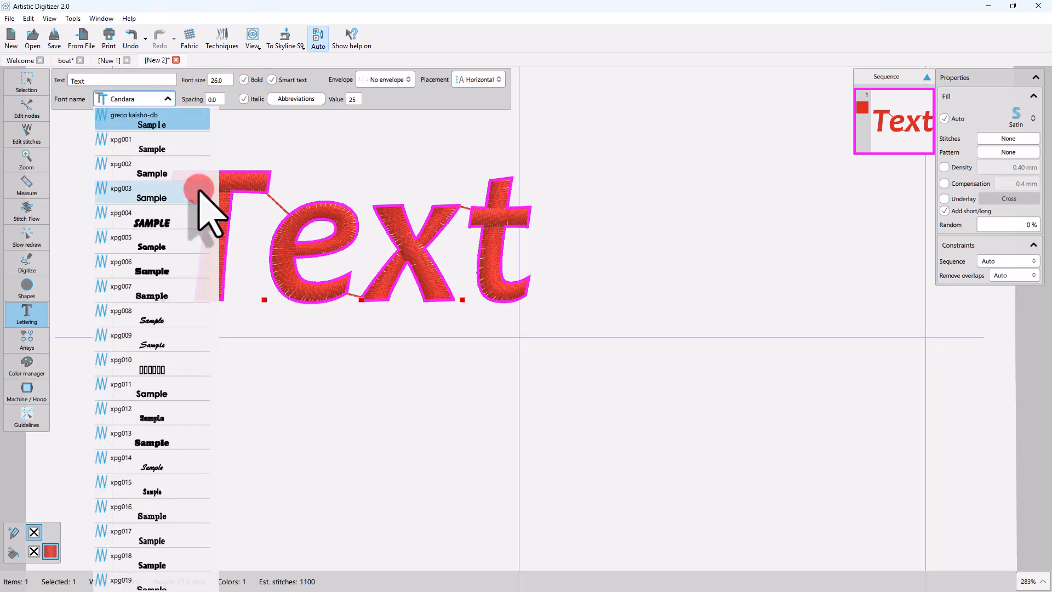
left_click(159, 171)
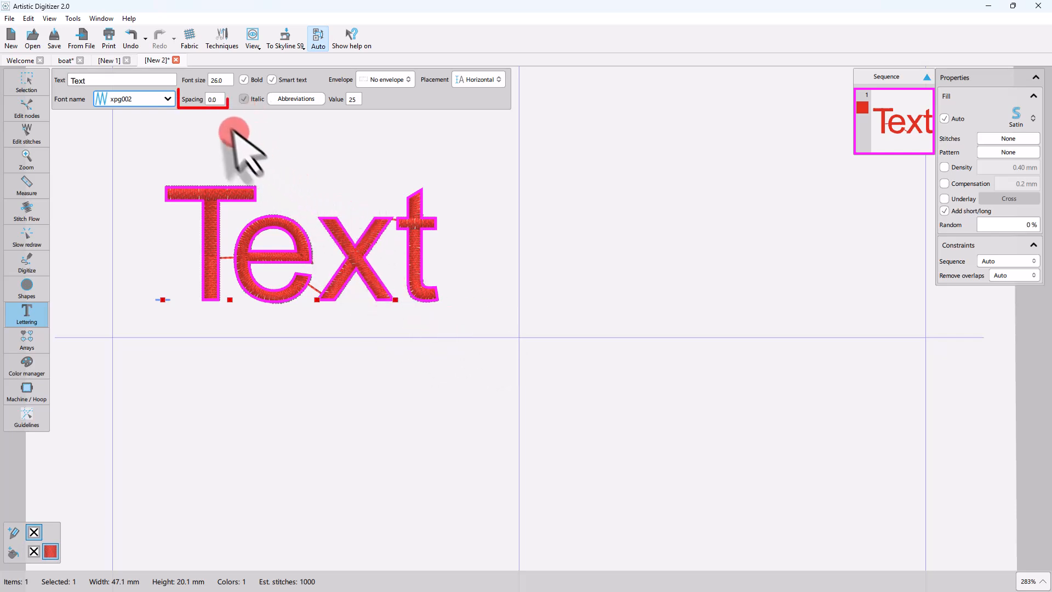
Step: Set the lettering's spacing to 2, and increase it to 4
double_click(212, 99)
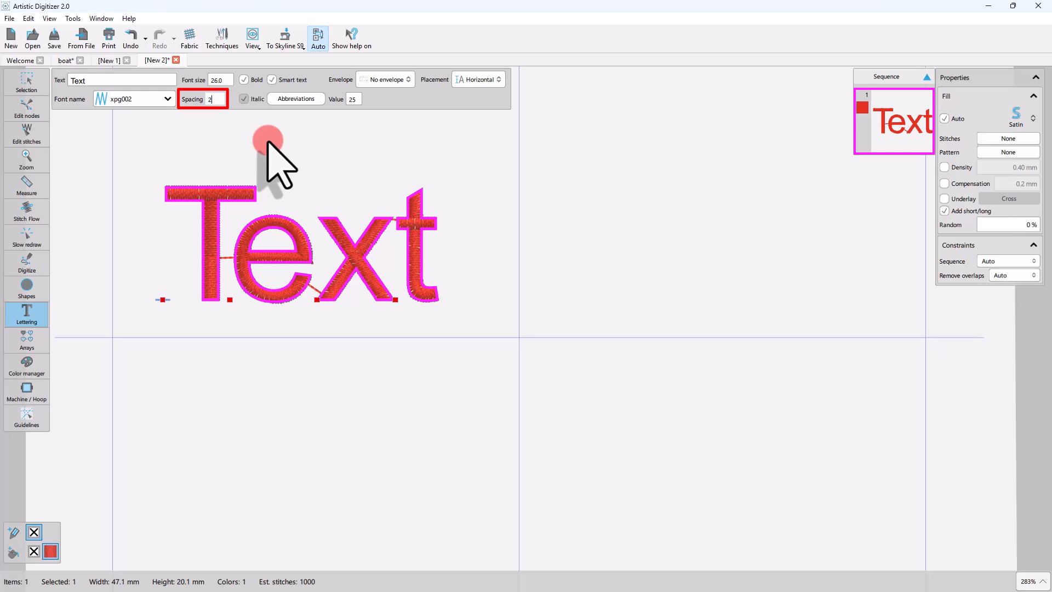
type("2")
key("Return")
key("Return")
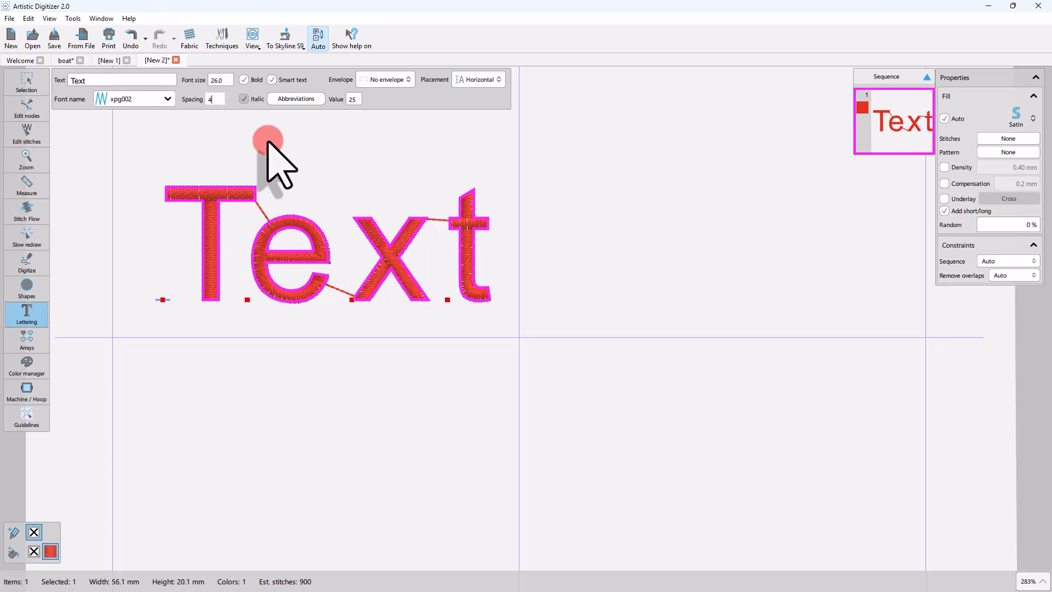
type("4")
key("Return")
Step: Try the Smart text option by adding (c) after the word in the existing lettering, and delete the added symbol
left_click(385, 386)
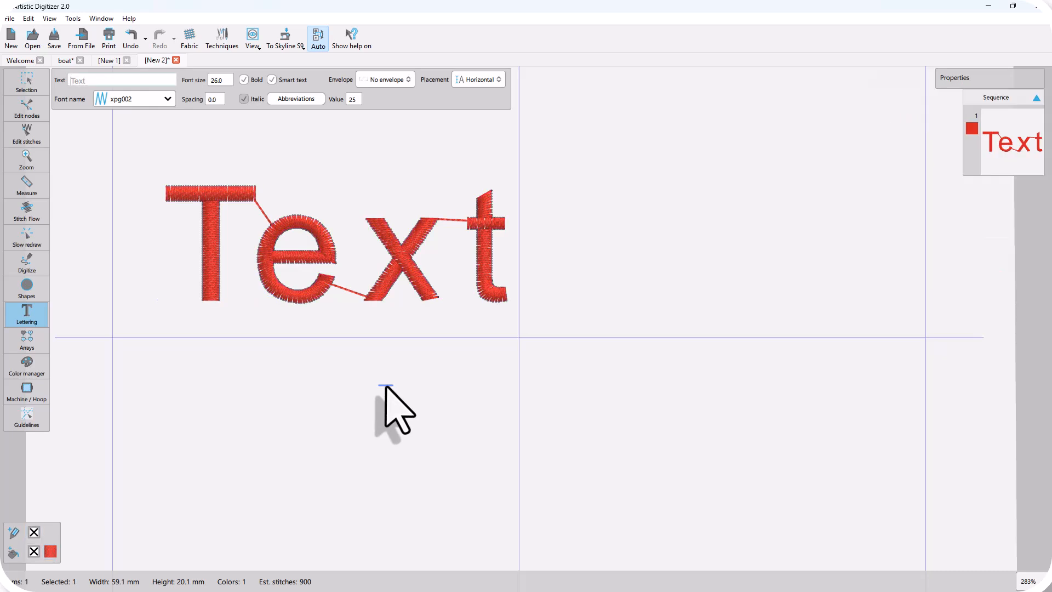
left_click(284, 80)
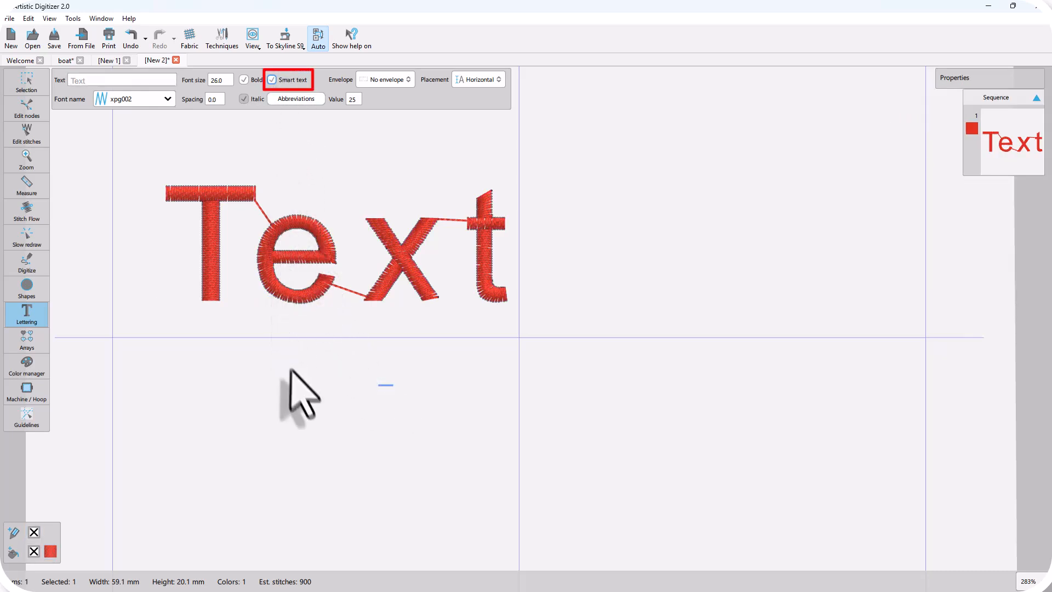
left_click(221, 269)
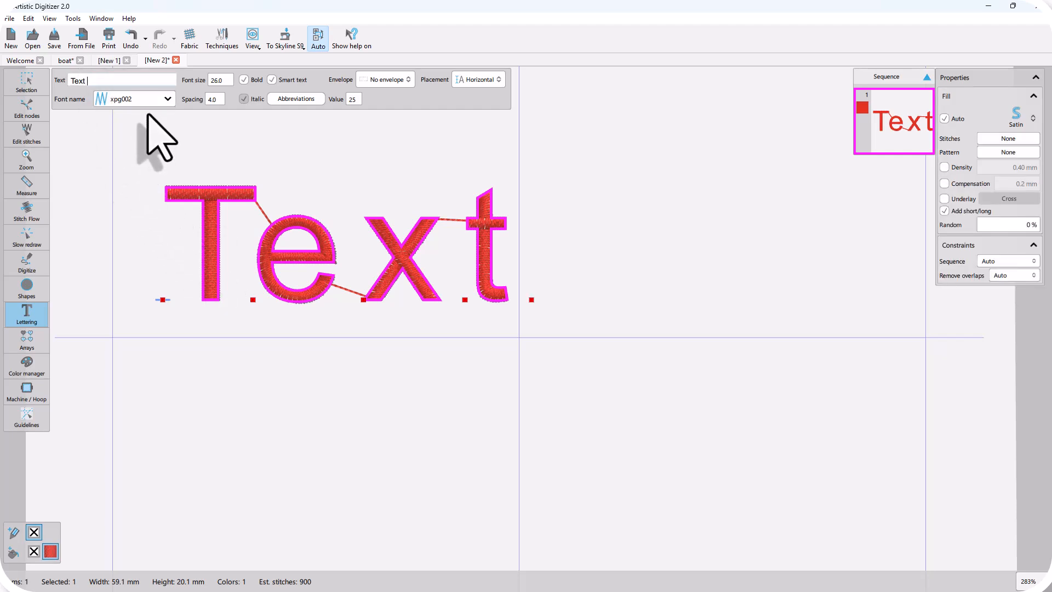
type("(c)")
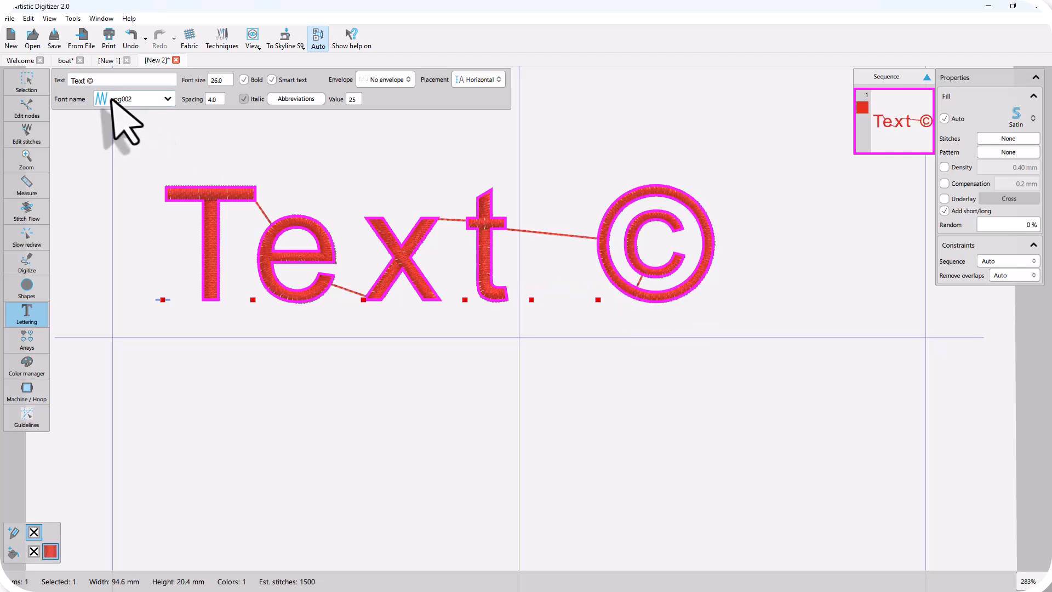
key("BackSpace")
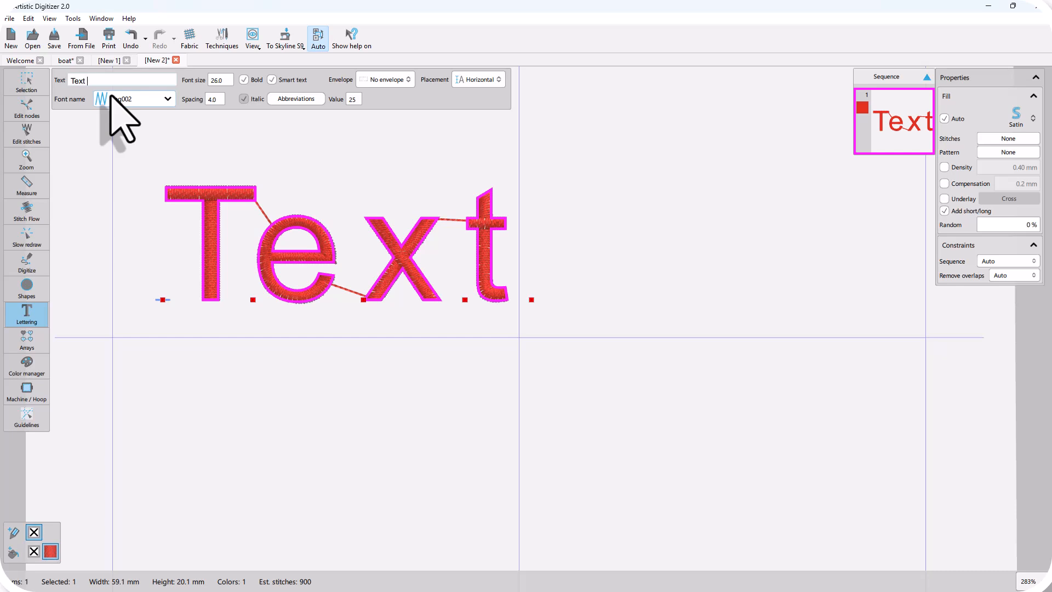
Step: Try the Envelope 03 and Envelope 06 shapes on the lettering
left_click(392, 80)
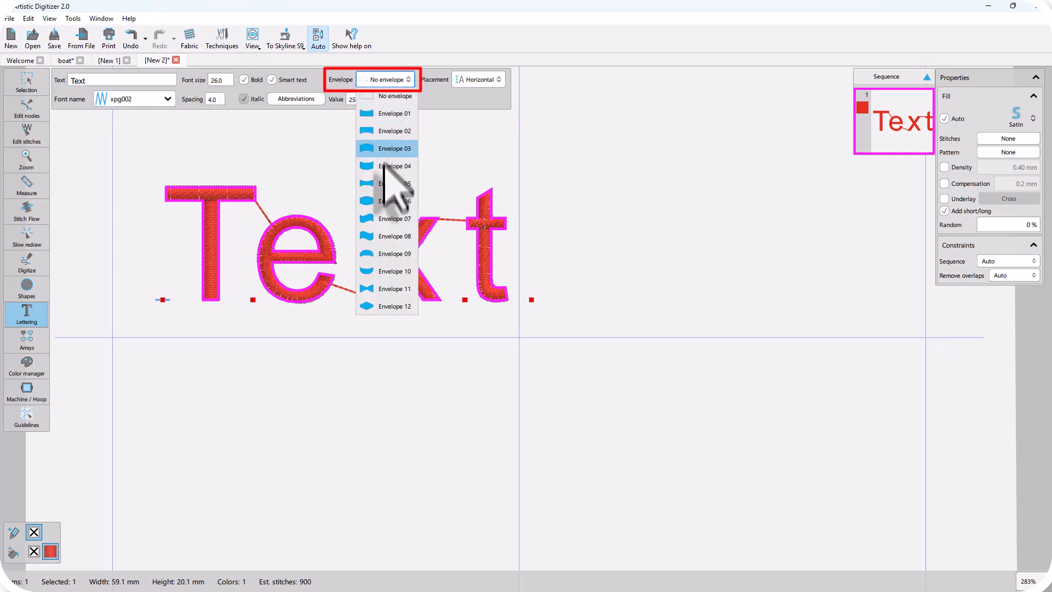
left_click(395, 149)
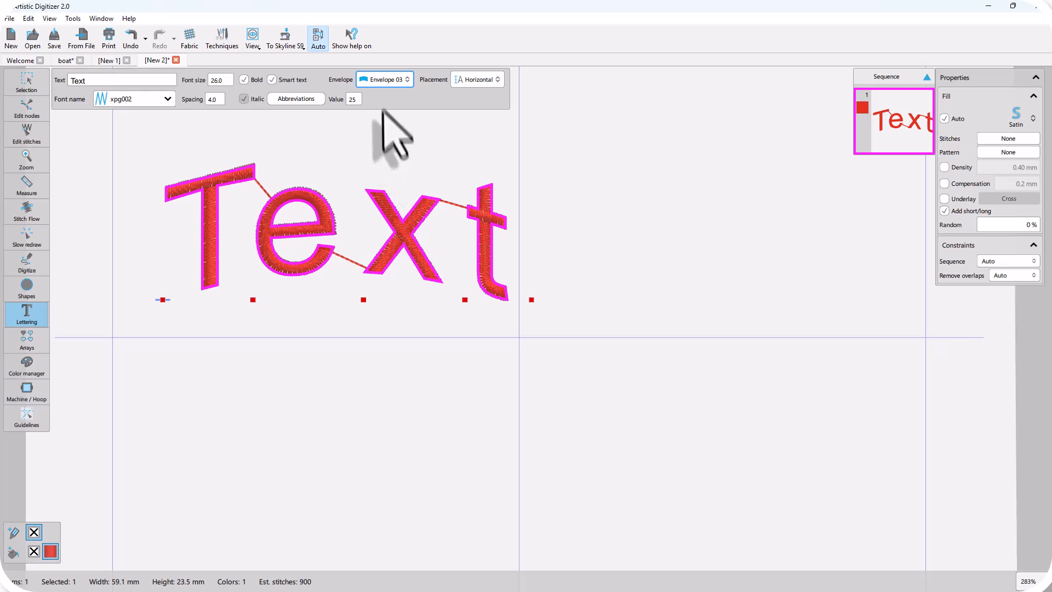
left_click(393, 82)
left_click(391, 216)
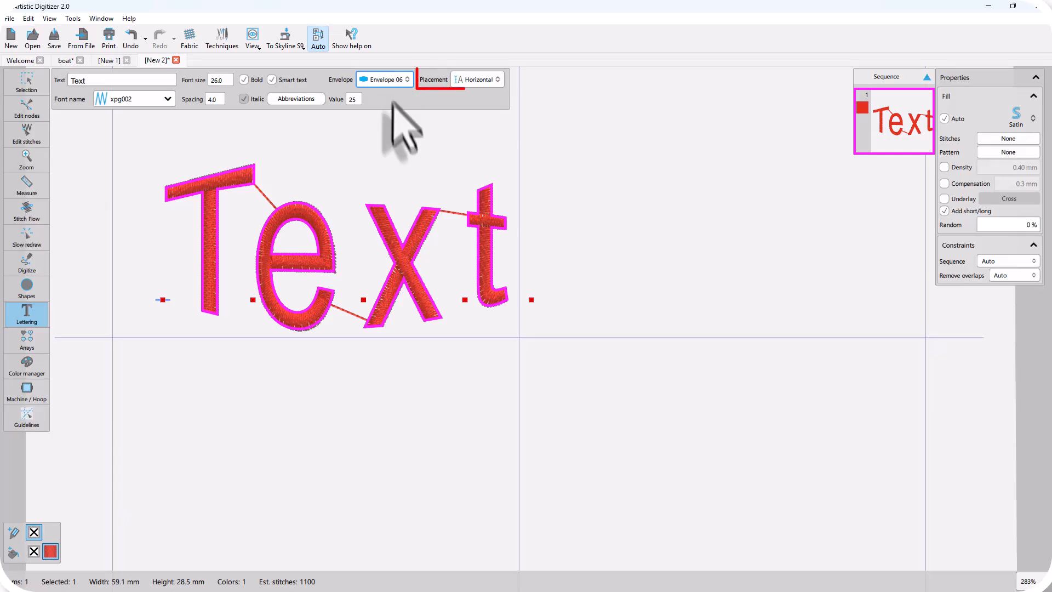
Step: Place the lettering on a line segment and move the segment's end point farther out and down to slope it
left_click(475, 81)
left_click(480, 132)
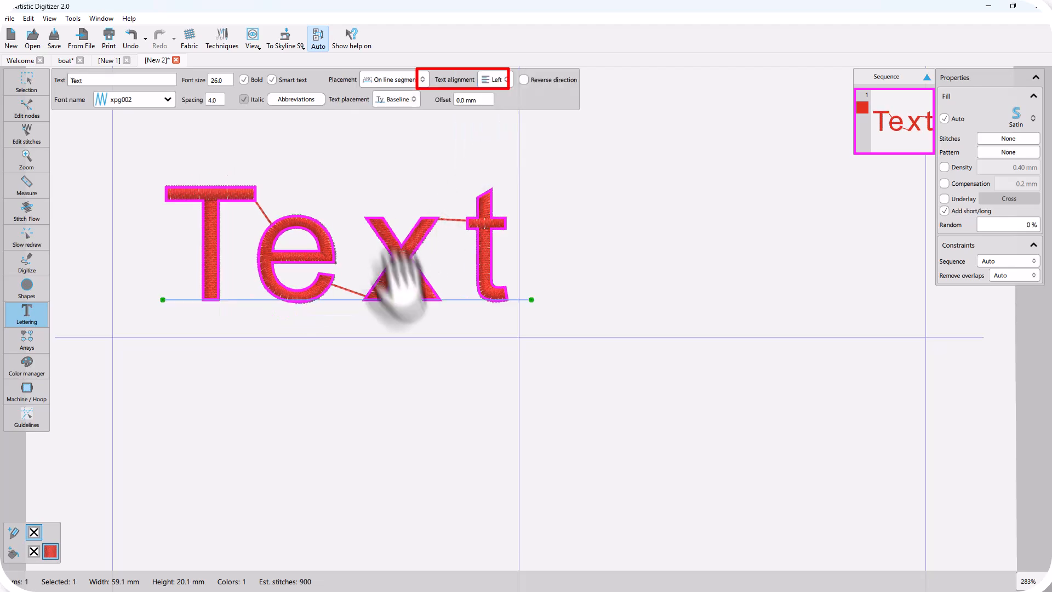
left_click_drag(530, 300, 810, 387)
Step: Change the lettering's placement to On arc and lower the arc's middle point to flatten the curve
left_click(393, 80)
left_click(392, 148)
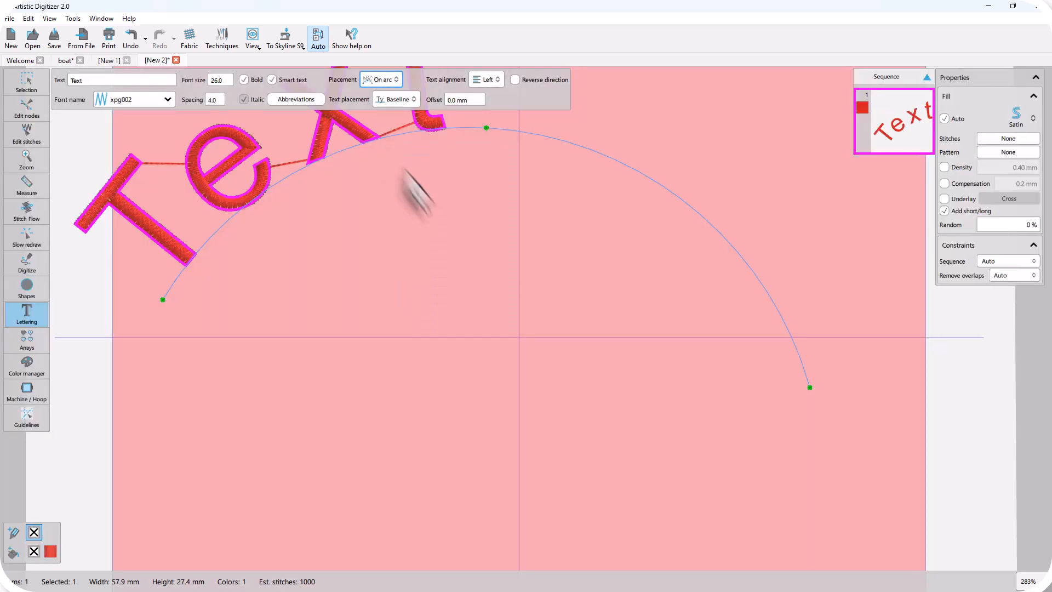
left_click_drag(482, 129, 501, 292)
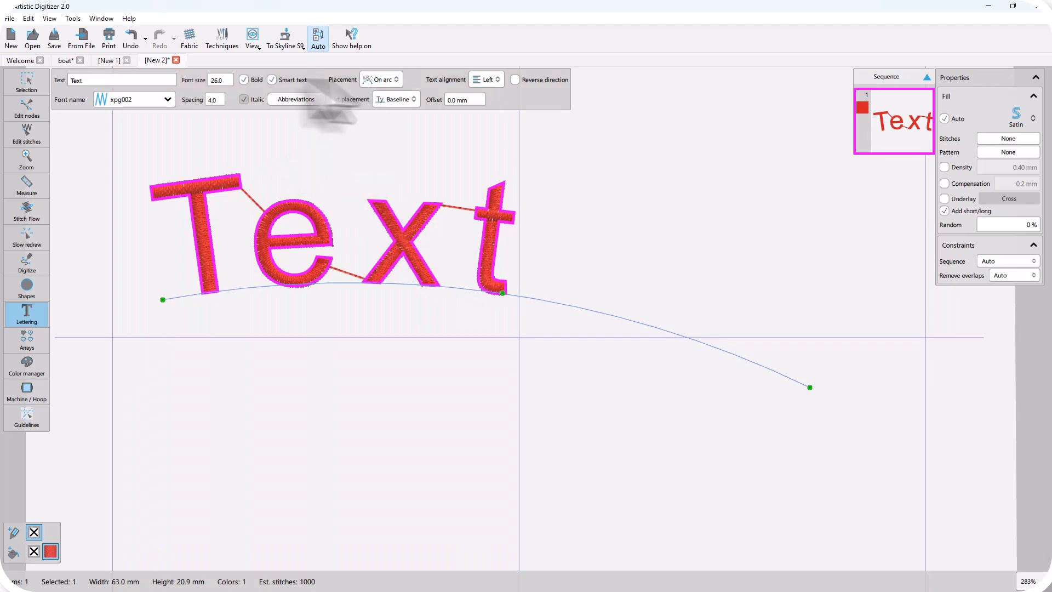
Step: Return the lettering's placement to Horizontal
left_click(390, 80)
left_click(392, 103)
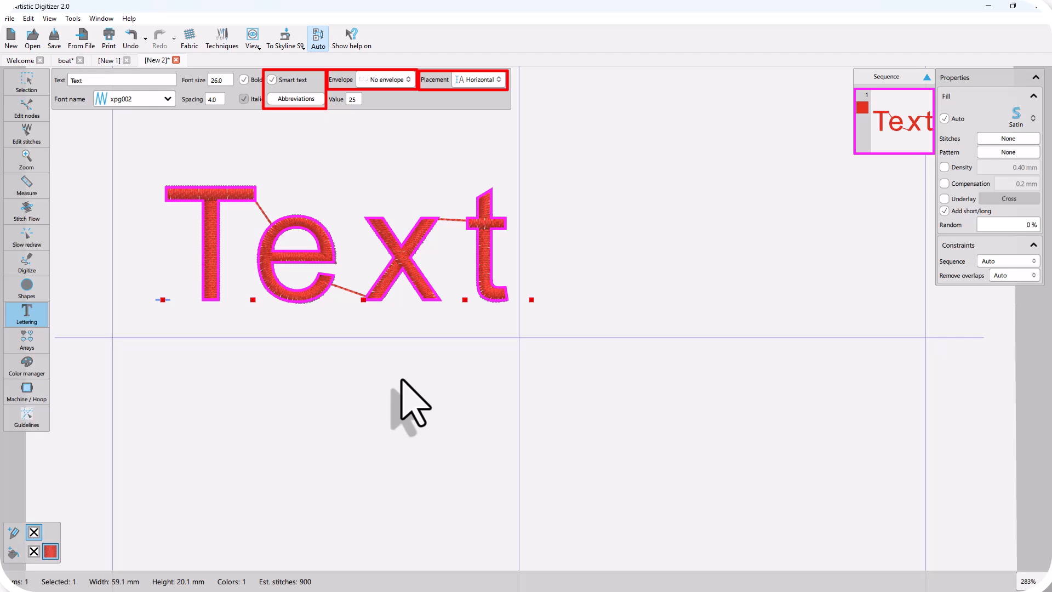
left_click(425, 410)
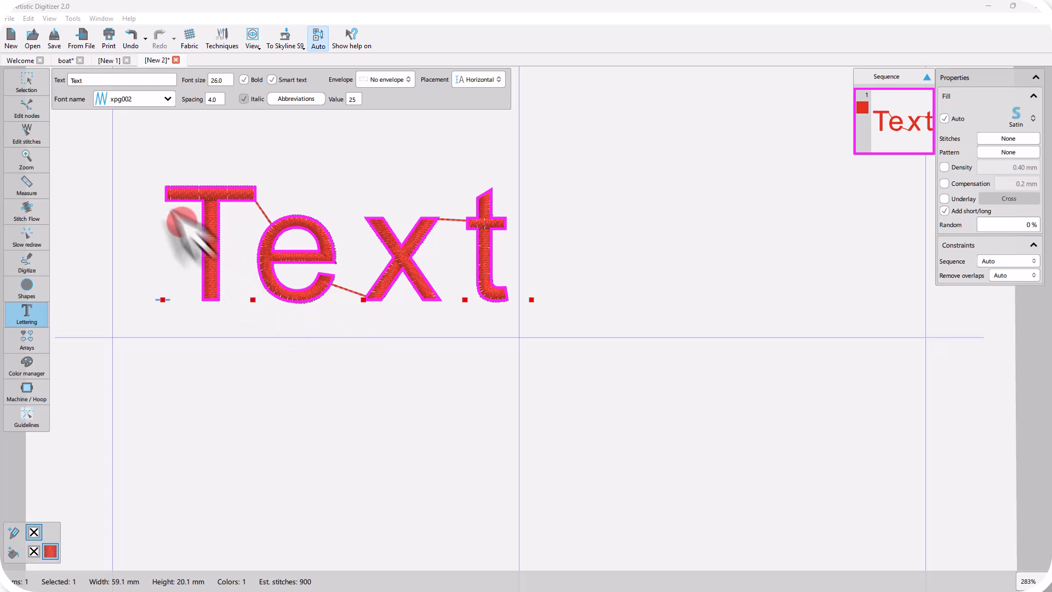
Step: Switch to the Selection tool, deselect the lettering and select it again as an object
left_click(26, 82)
left_click(29, 79)
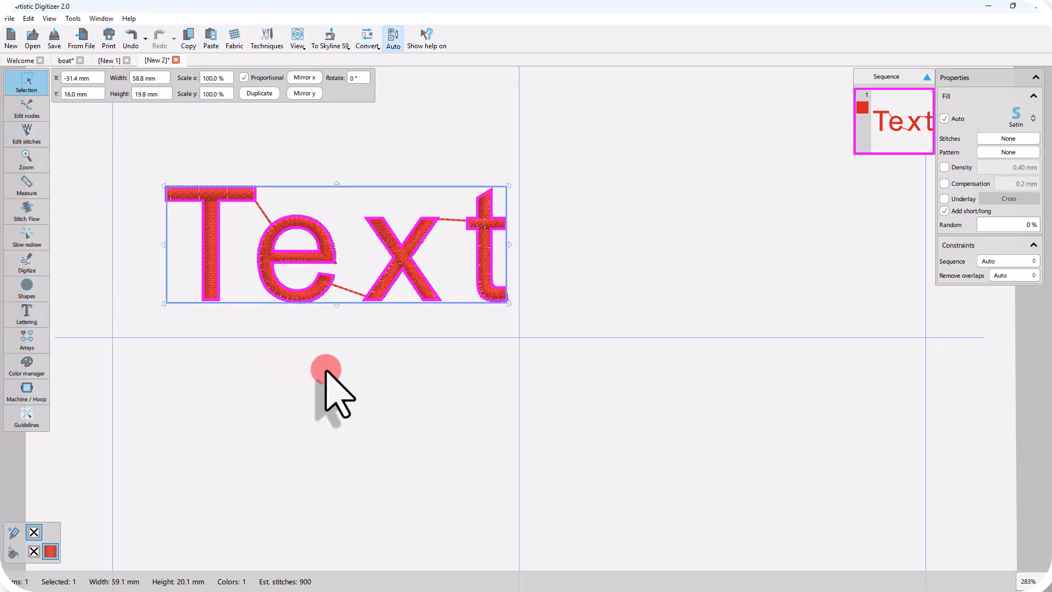
left_click(281, 403)
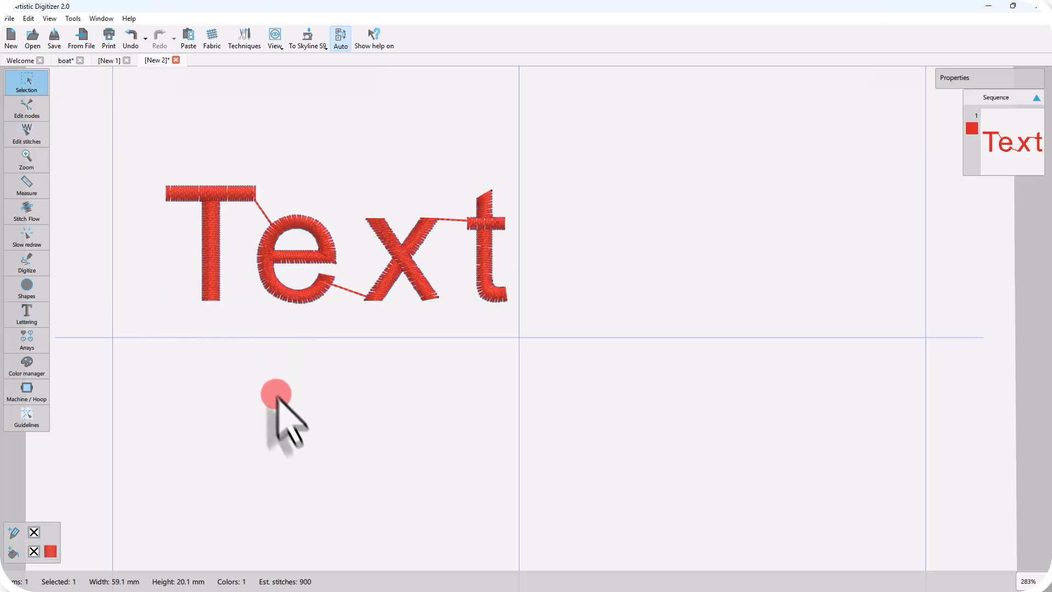
left_click(289, 304)
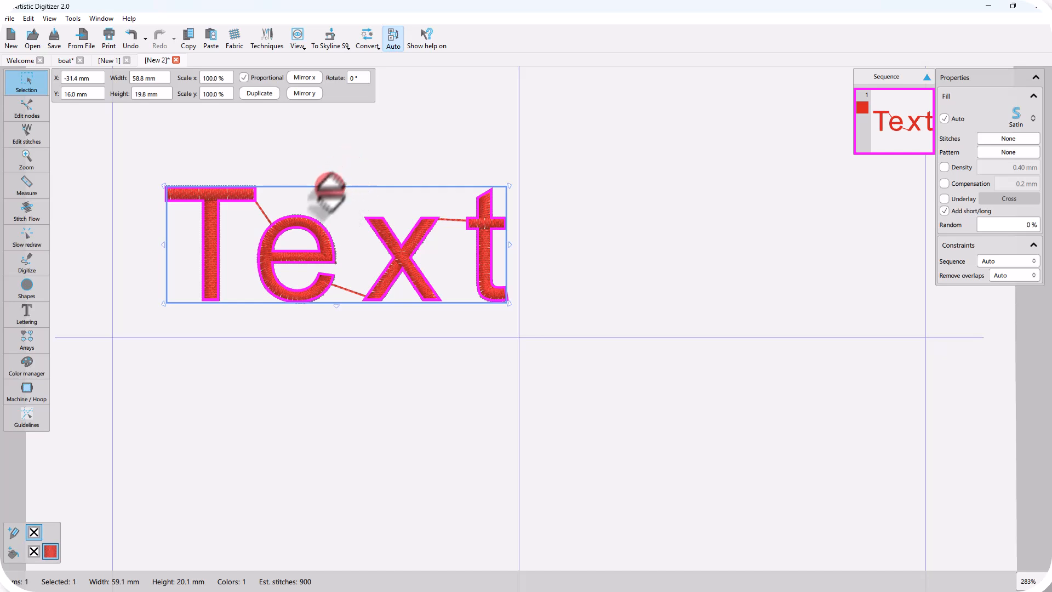
Step: Reselect the red lettering, reopen it with the Text lettering tool and change its font to xpg003
left_click(308, 353)
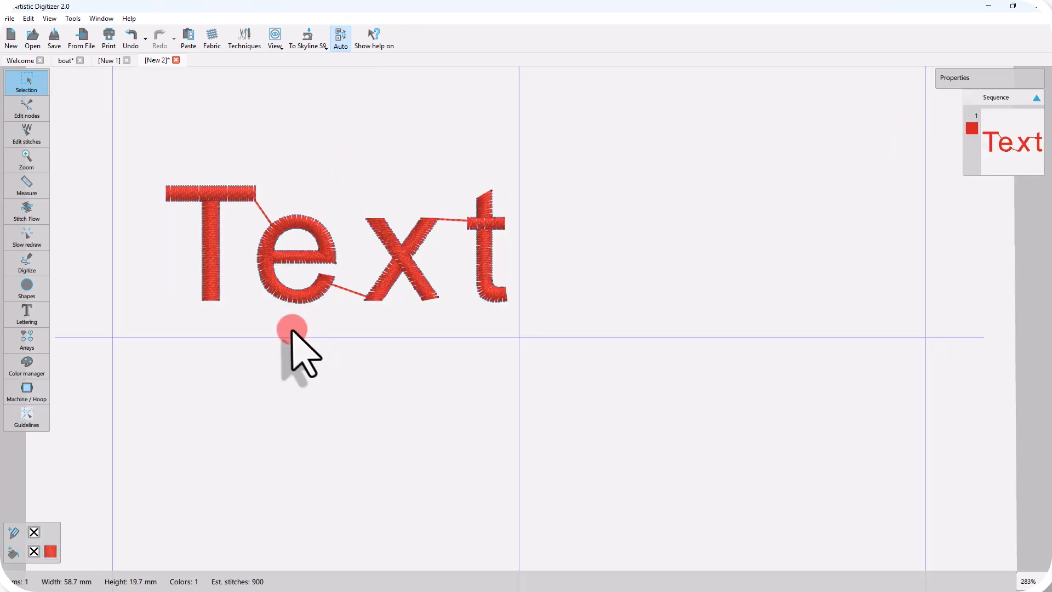
left_click(285, 289)
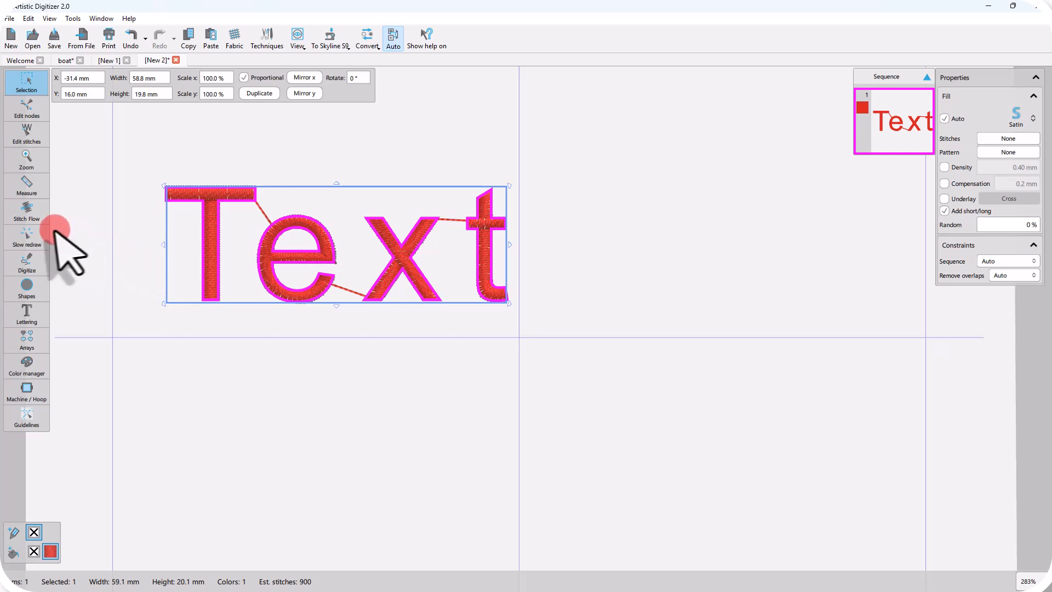
left_click(26, 310)
left_click(56, 309)
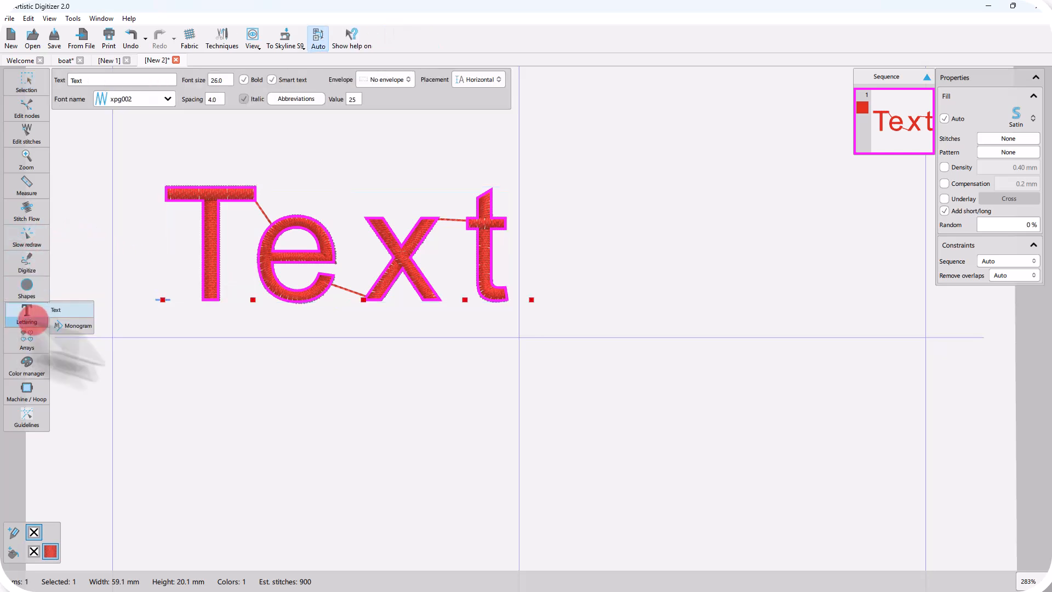
left_click(340, 394)
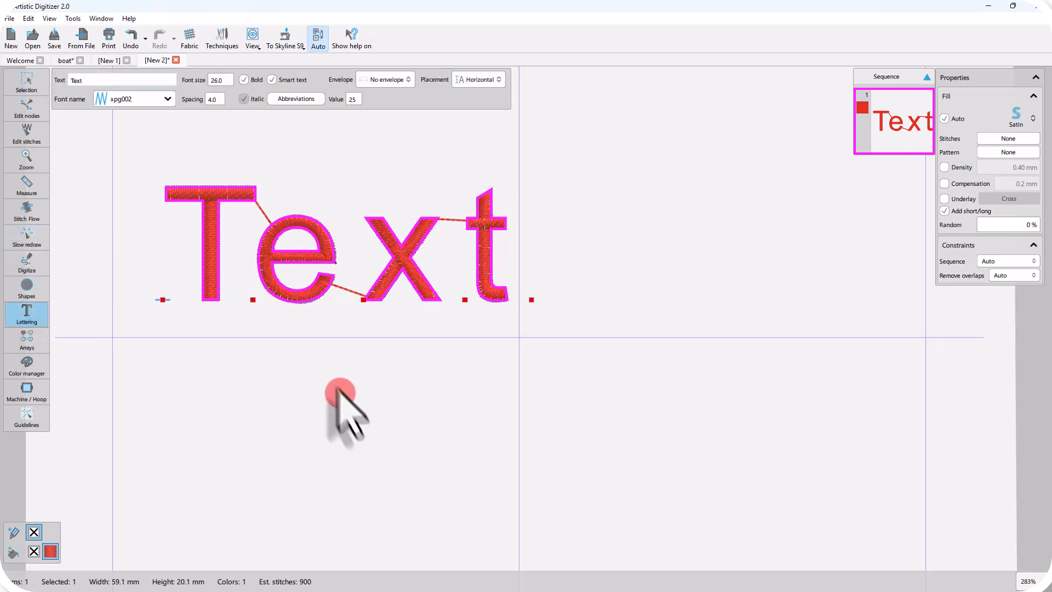
left_click(137, 99)
left_click(126, 153)
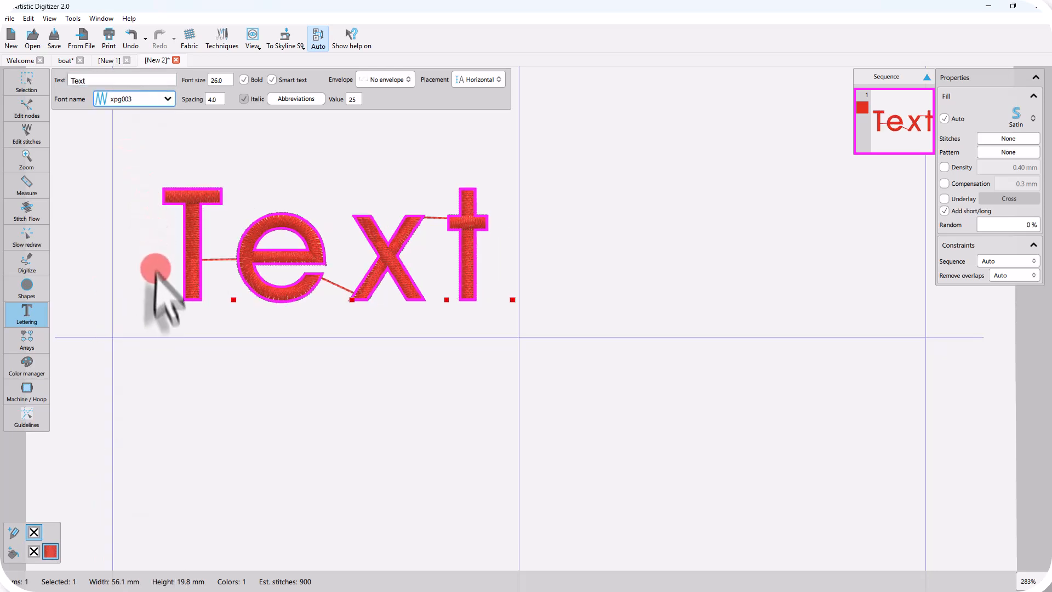
left_click(26, 82)
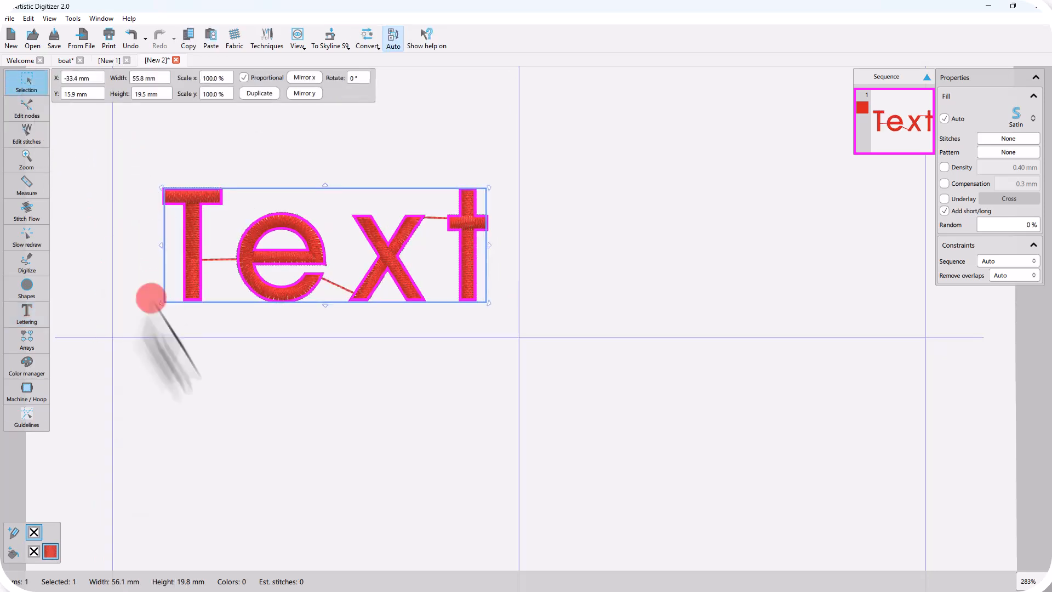
left_click(301, 373)
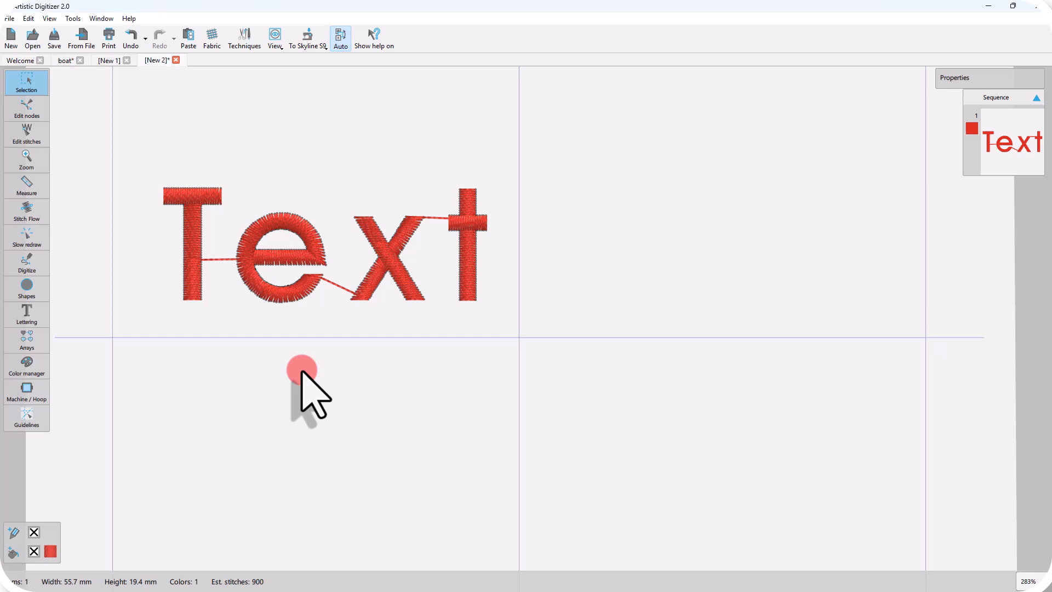
Step: Add a second lettering object reading "Text" just above the red lettering
left_click(30, 317)
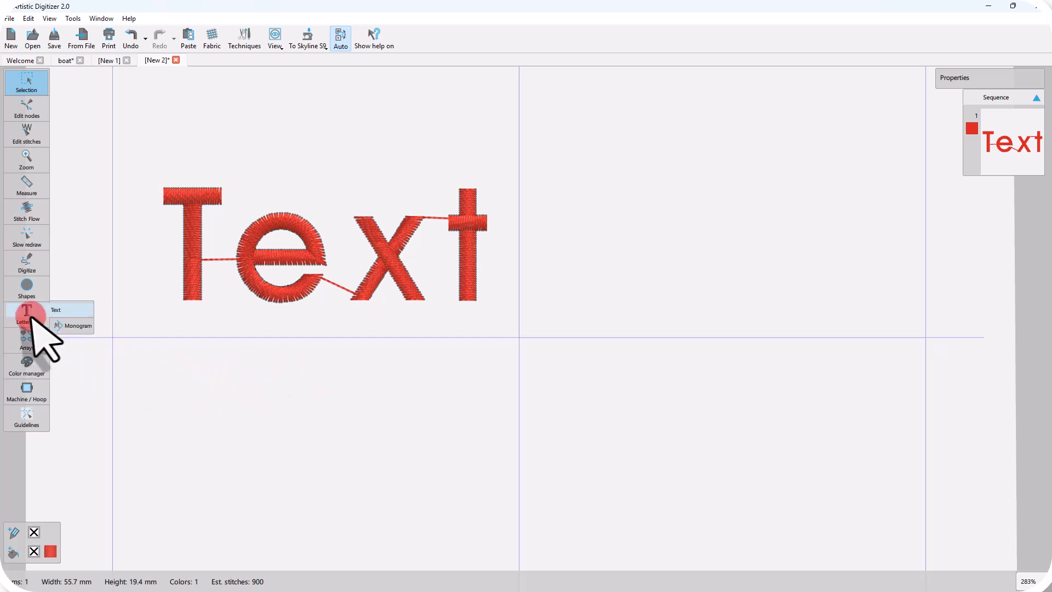
left_click(270, 162)
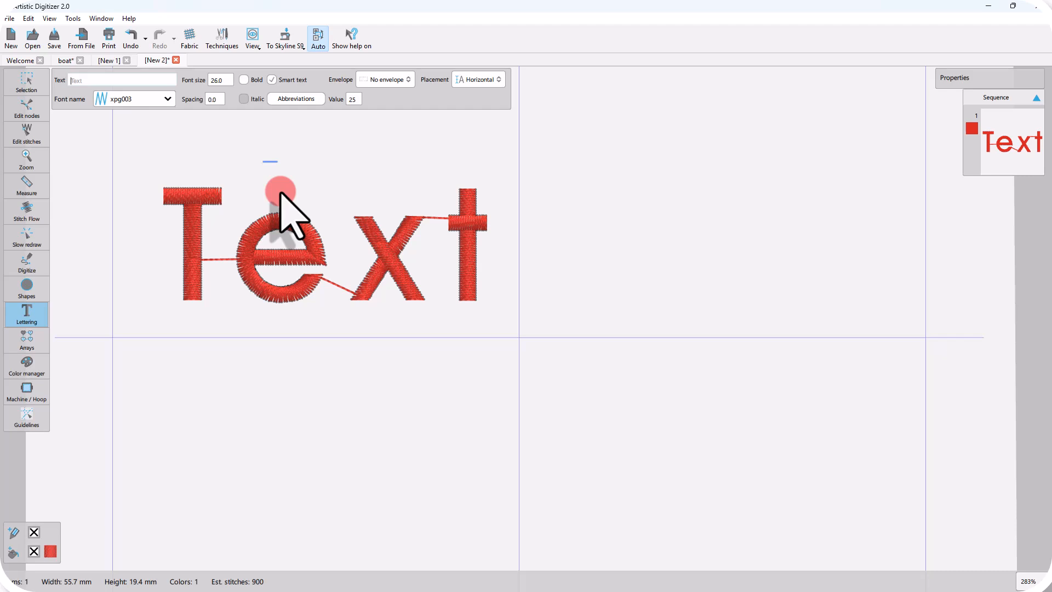
type("Text")
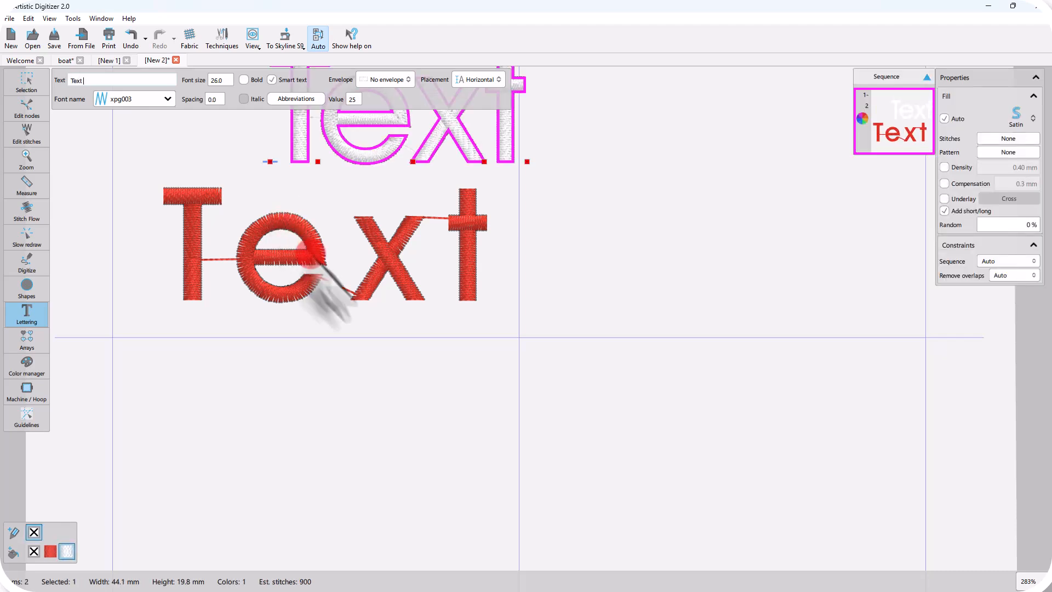
scroll(329, 274, "up", 3)
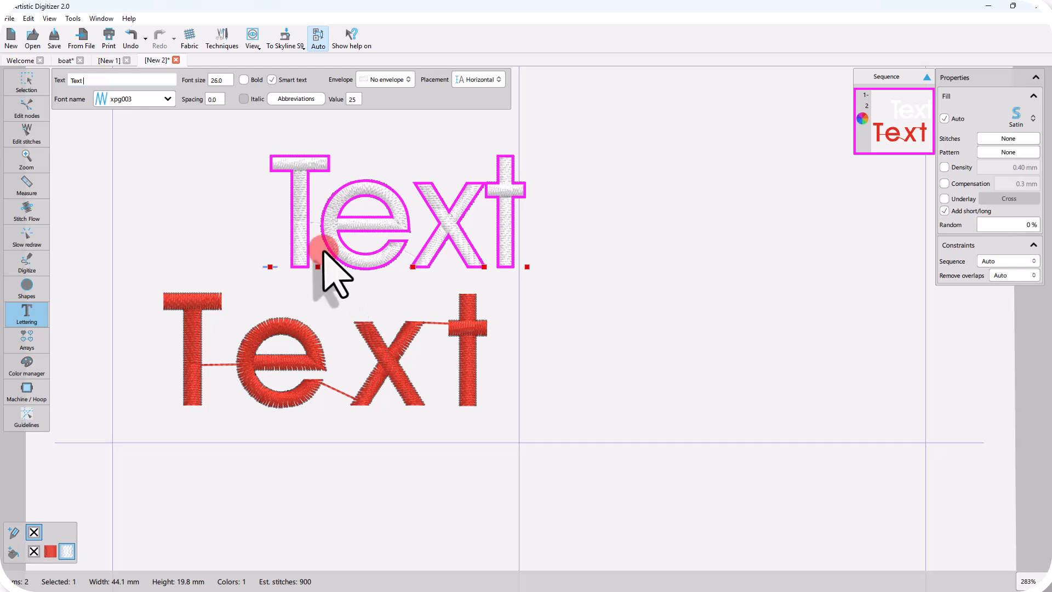
Step: With the Lettering tool still active, select the red lettering and move it right of the white one and back below it
left_click(288, 312)
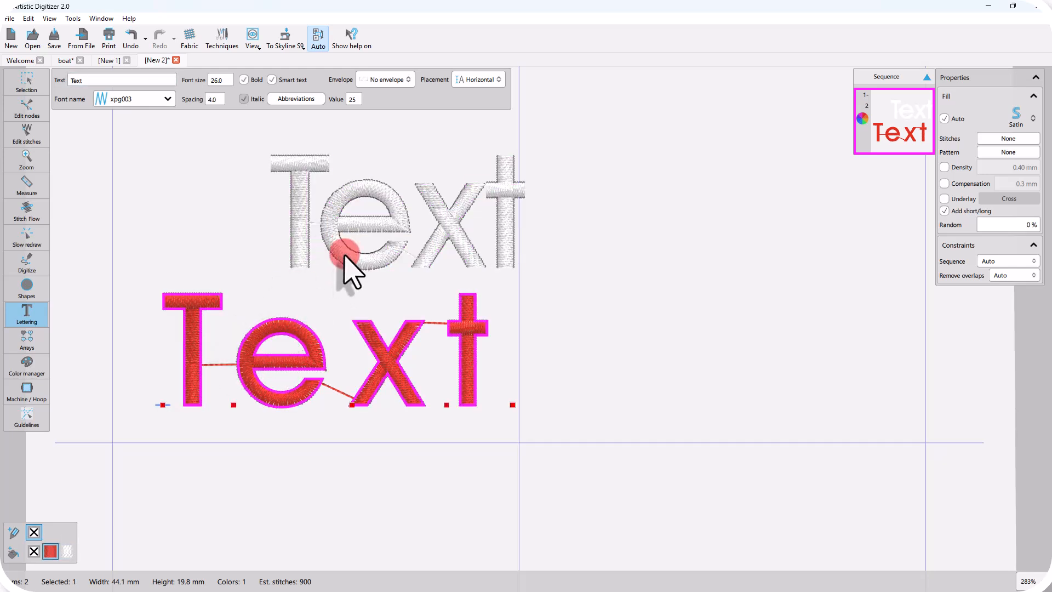
left_click(345, 255)
left_click(291, 328)
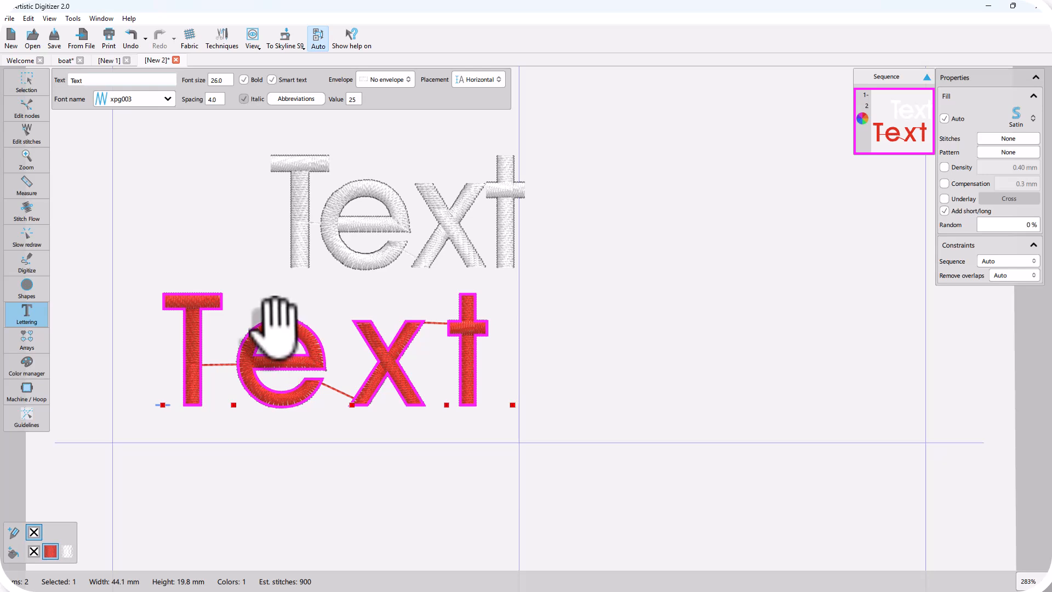
left_click_drag(277, 329, 668, 353)
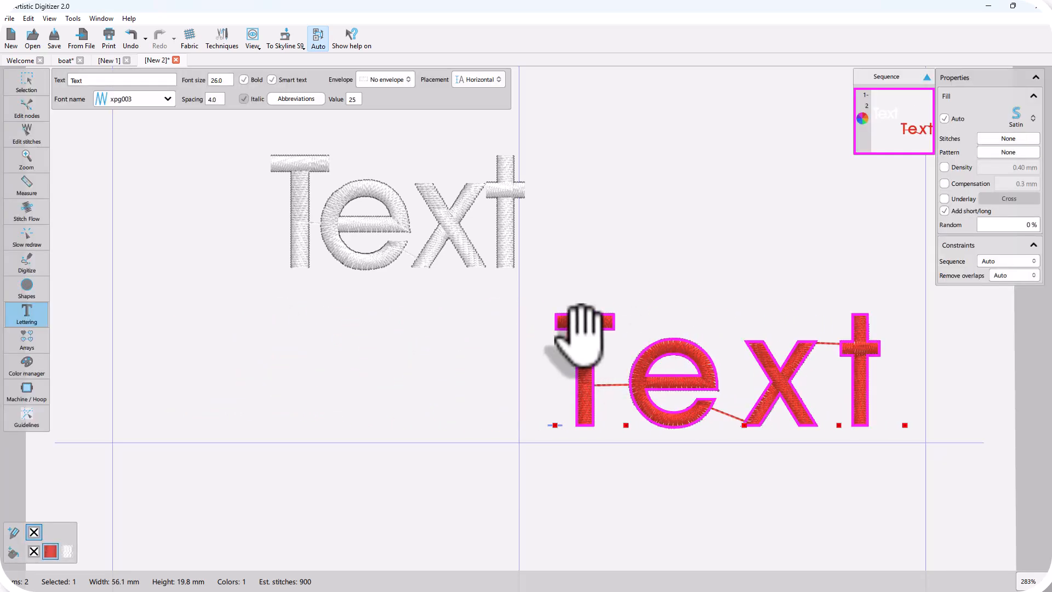
left_click_drag(581, 334, 176, 329)
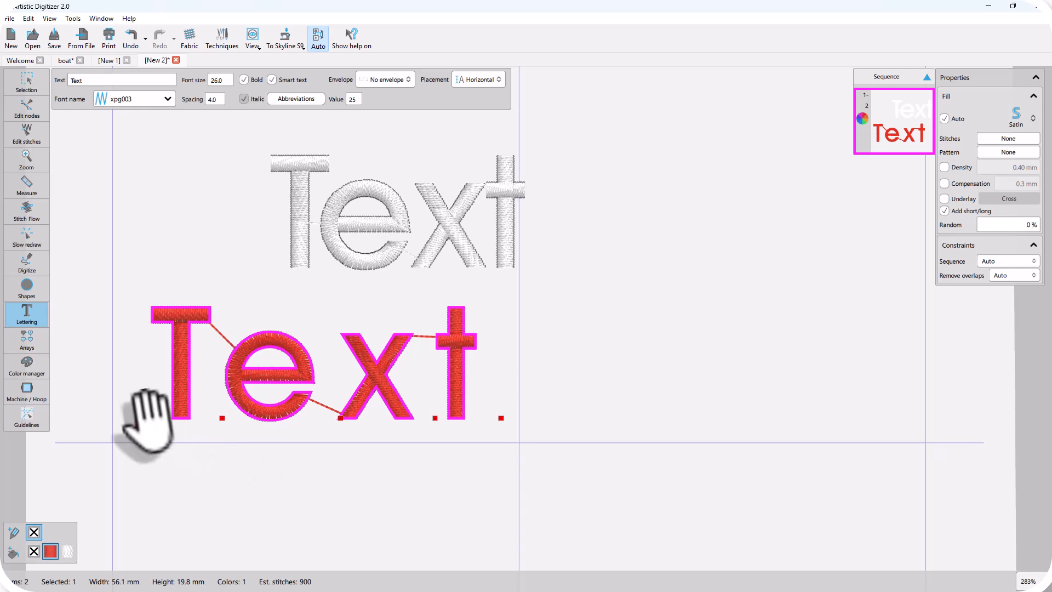
Step: Reposition the red letters individually, shifting T and x up and left, e and t down and left, and deselect the lettering
left_click_drag(149, 421, 143, 418)
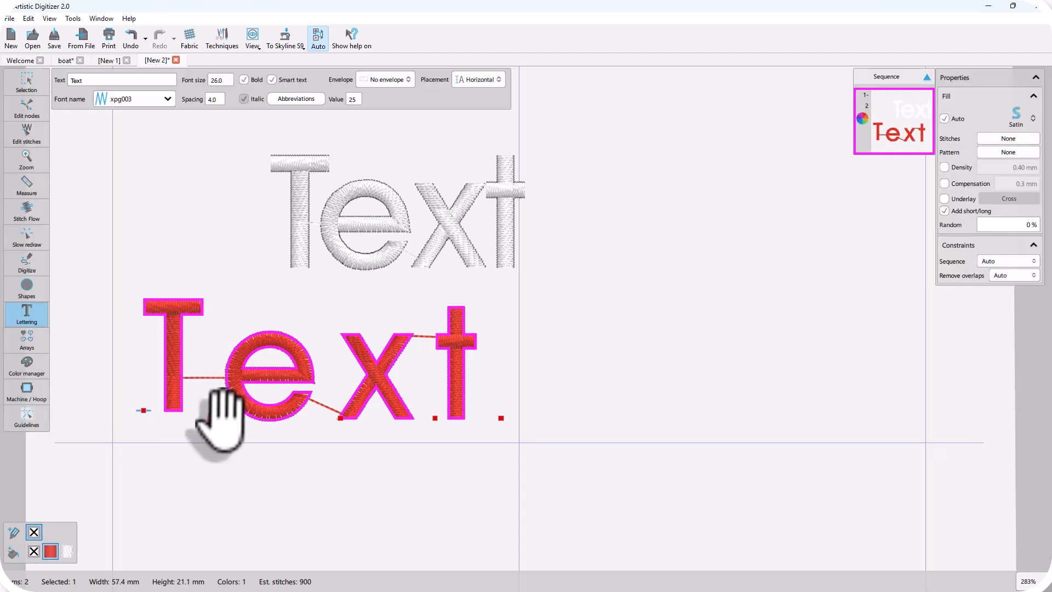
mouse_move(228, 416)
left_mouse_down()
mouse_move(212, 433)
mouse_move(219, 424)
left_mouse_up()
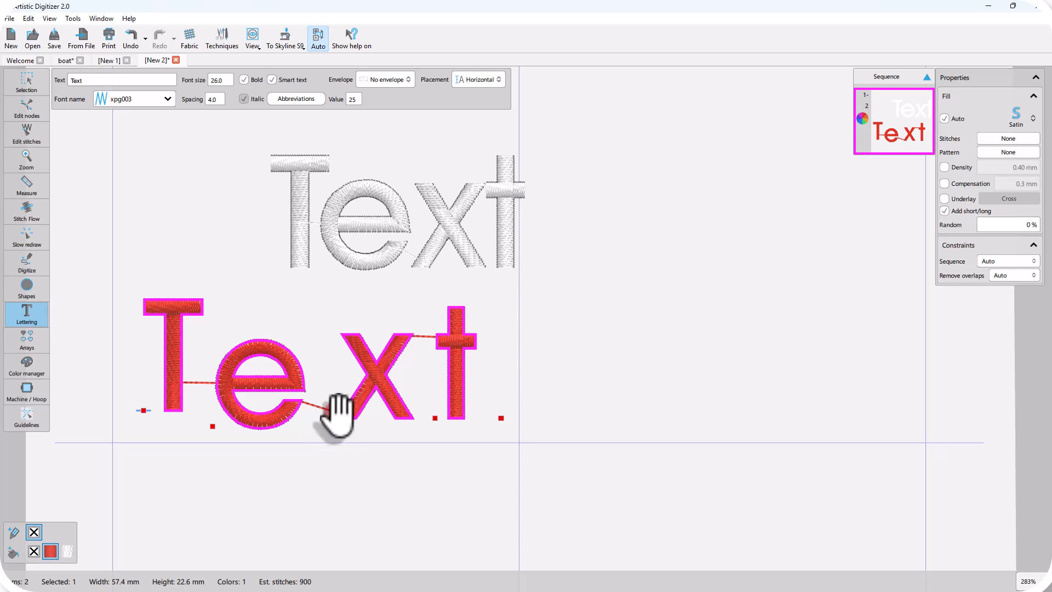
left_click_drag(344, 415, 331, 398)
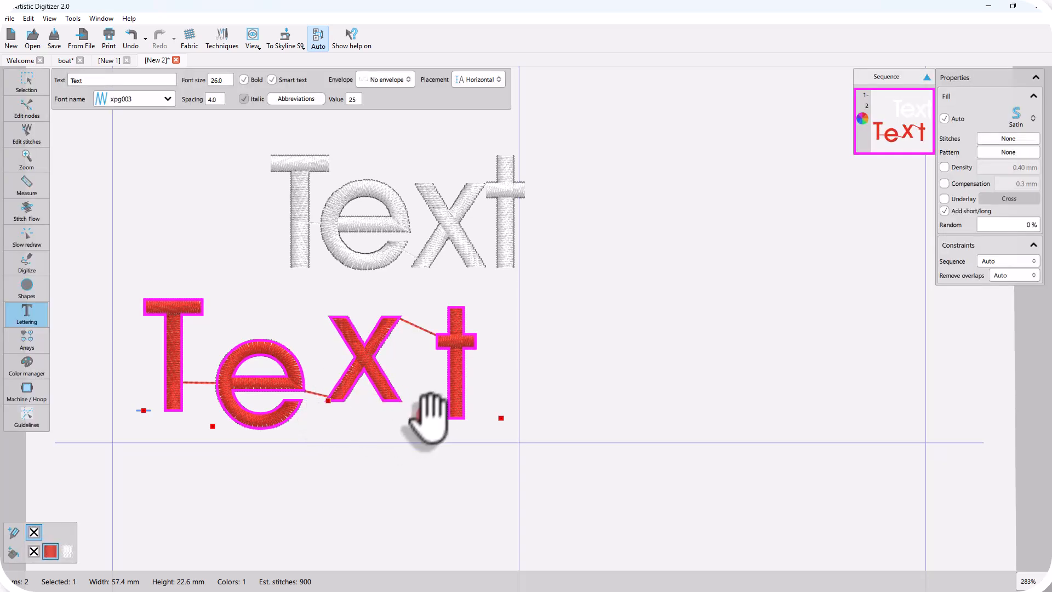
left_click_drag(435, 418, 425, 427)
left_click(608, 429)
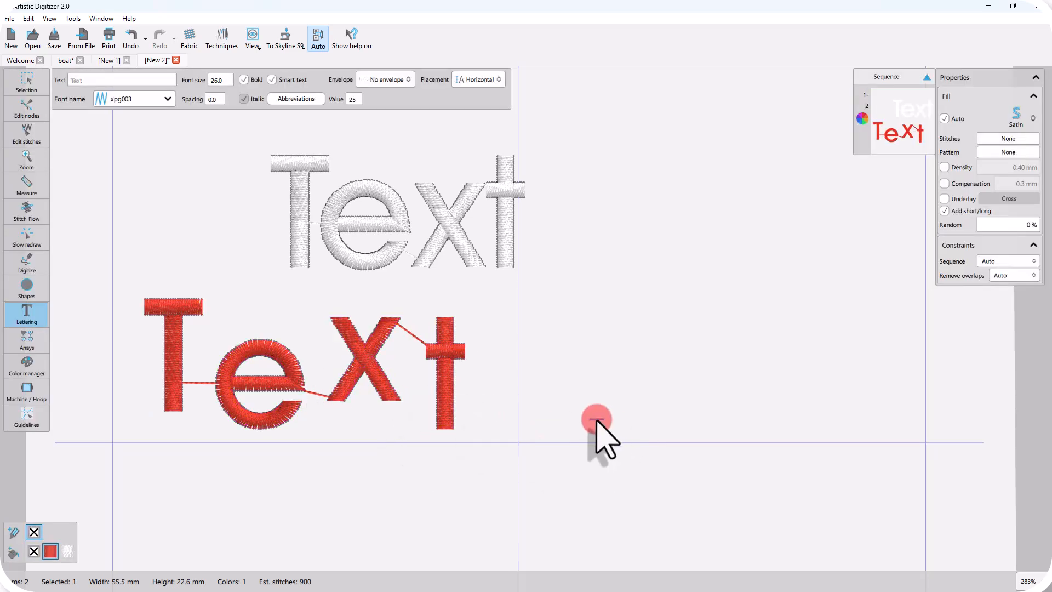
Step: Select the white lettering as an object and skew its top edge to the left so the letters slant backward
left_click(384, 258)
left_click(27, 82)
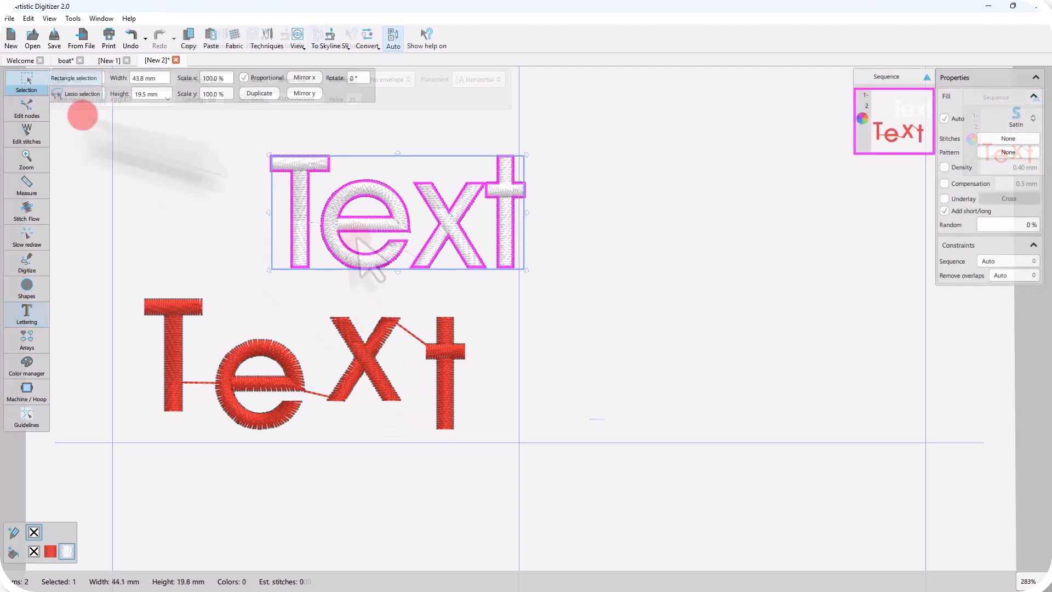
left_click_drag(395, 155, 370, 136)
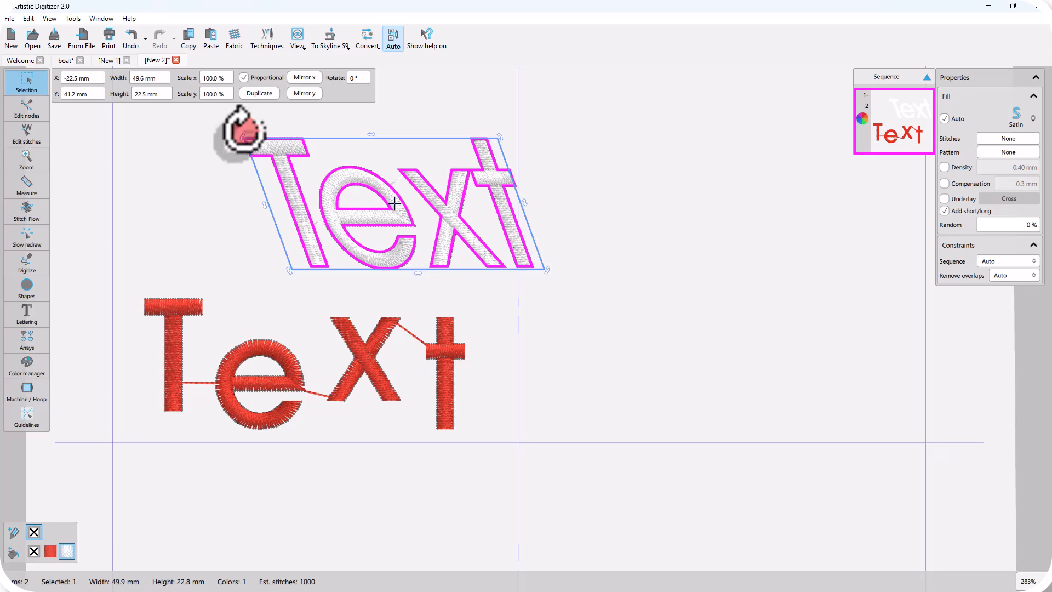
Step: Rotate the white lettering slightly clockwise, enlarge it from its lower right corner and deselect it
left_click_drag(245, 130, 243, 118)
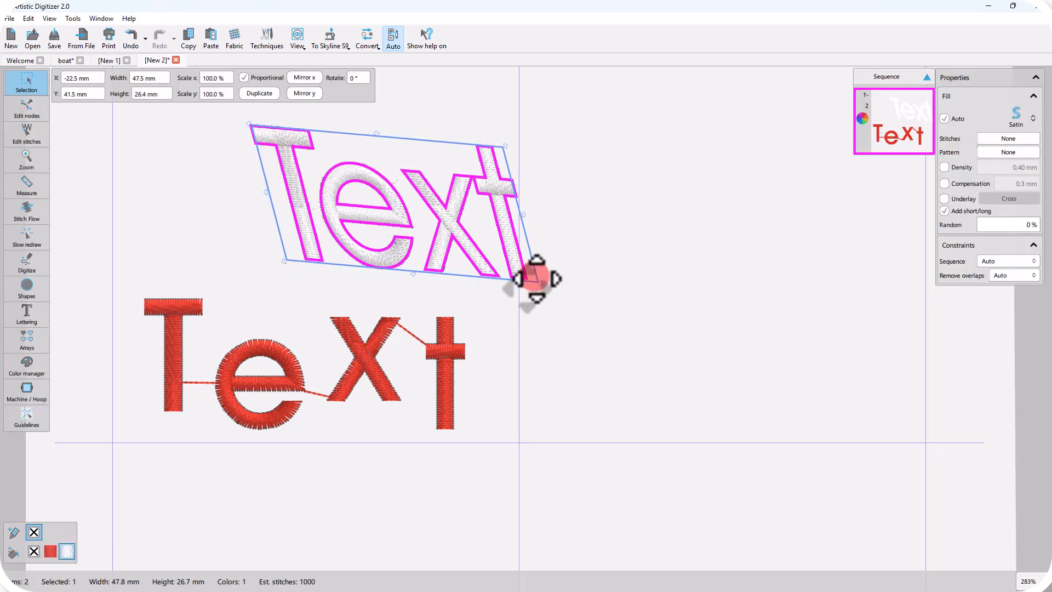
left_click_drag(535, 279, 564, 301)
left_click(722, 339)
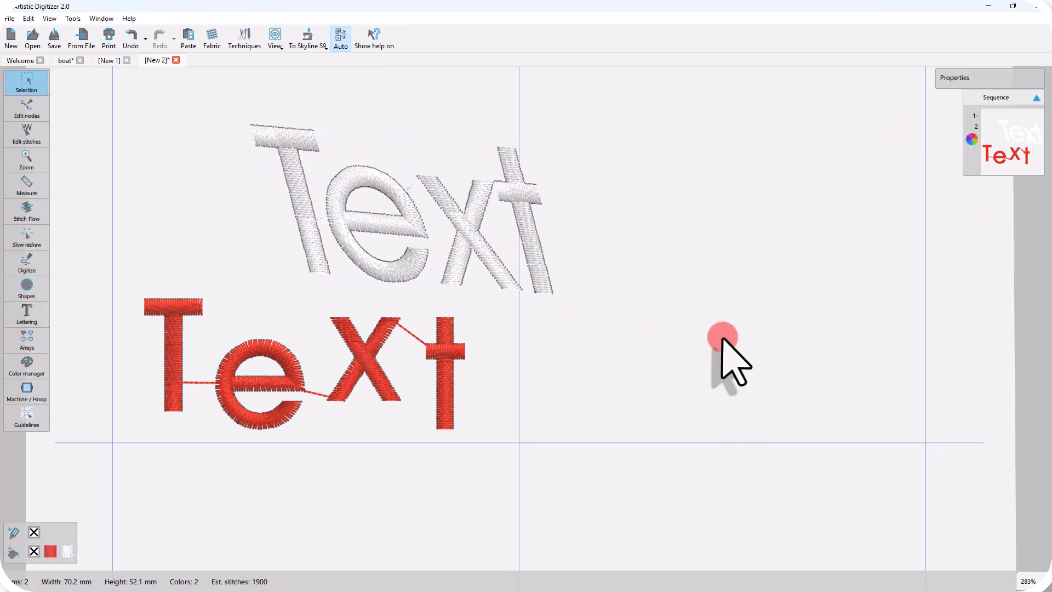